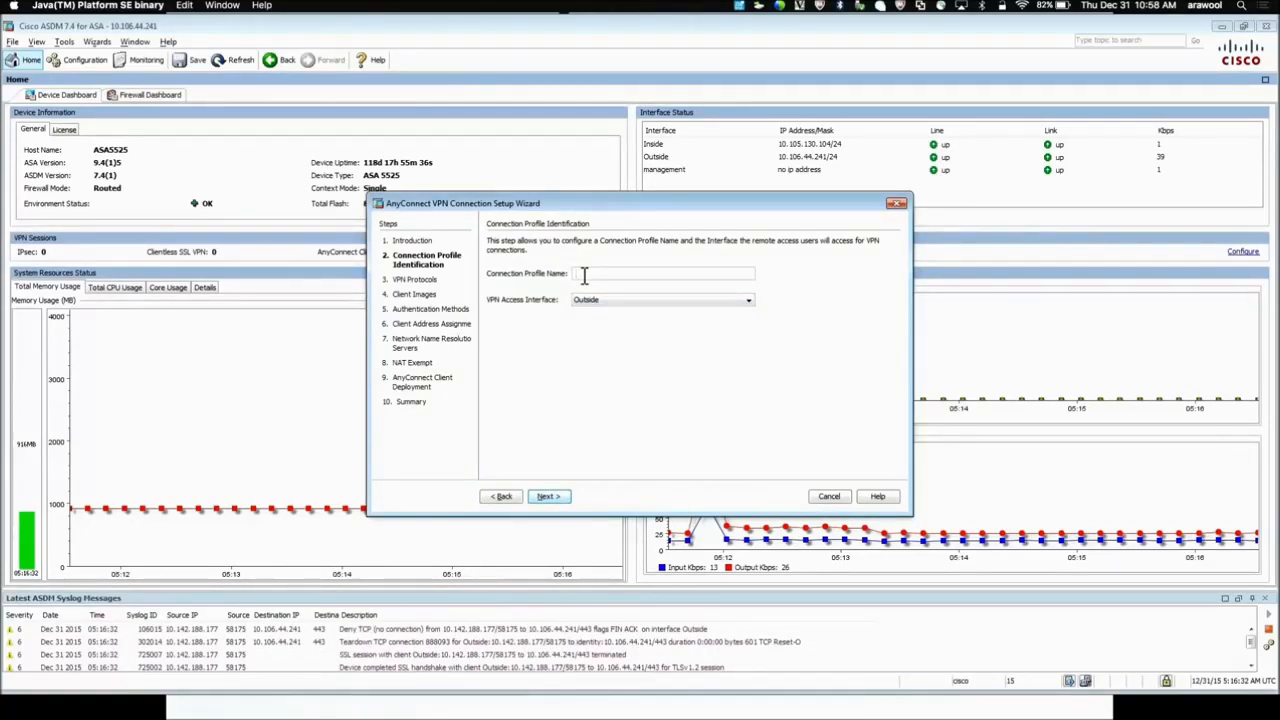
# Name the new connection profile SSLVPN, keeping the Outside interface
pyautogui.write('SSLVPN')
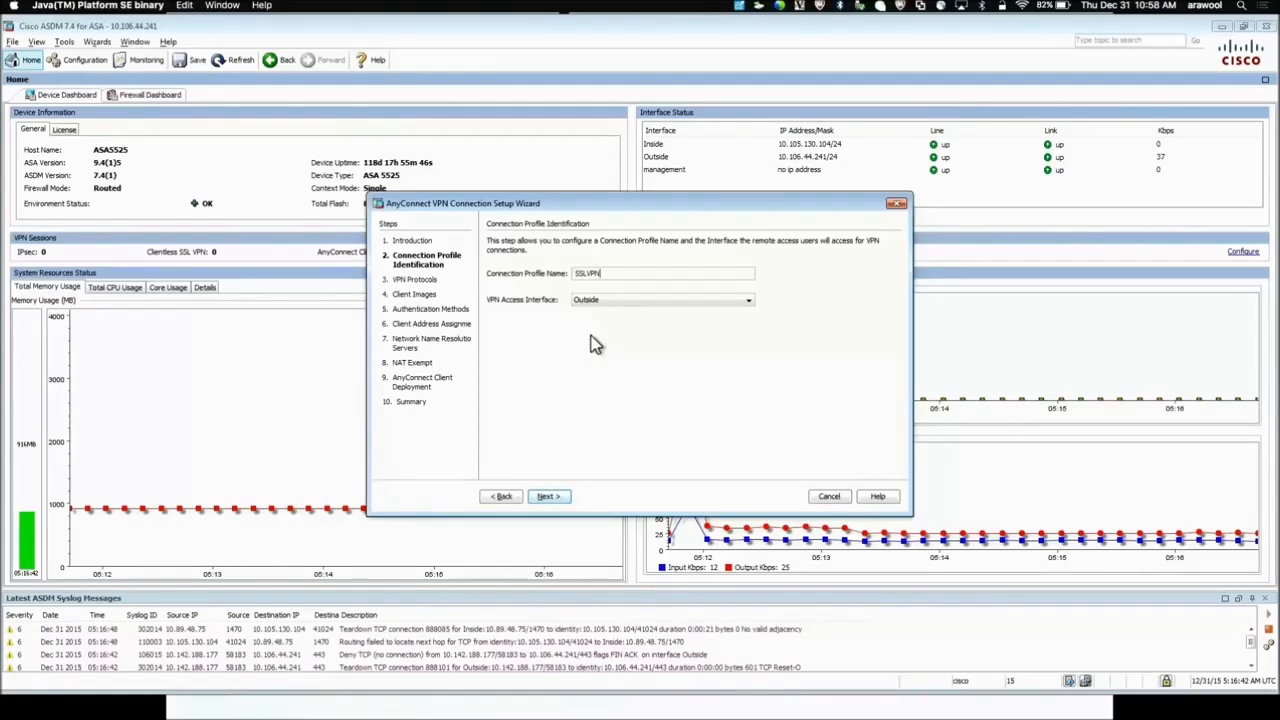
pyautogui.click(550, 498)
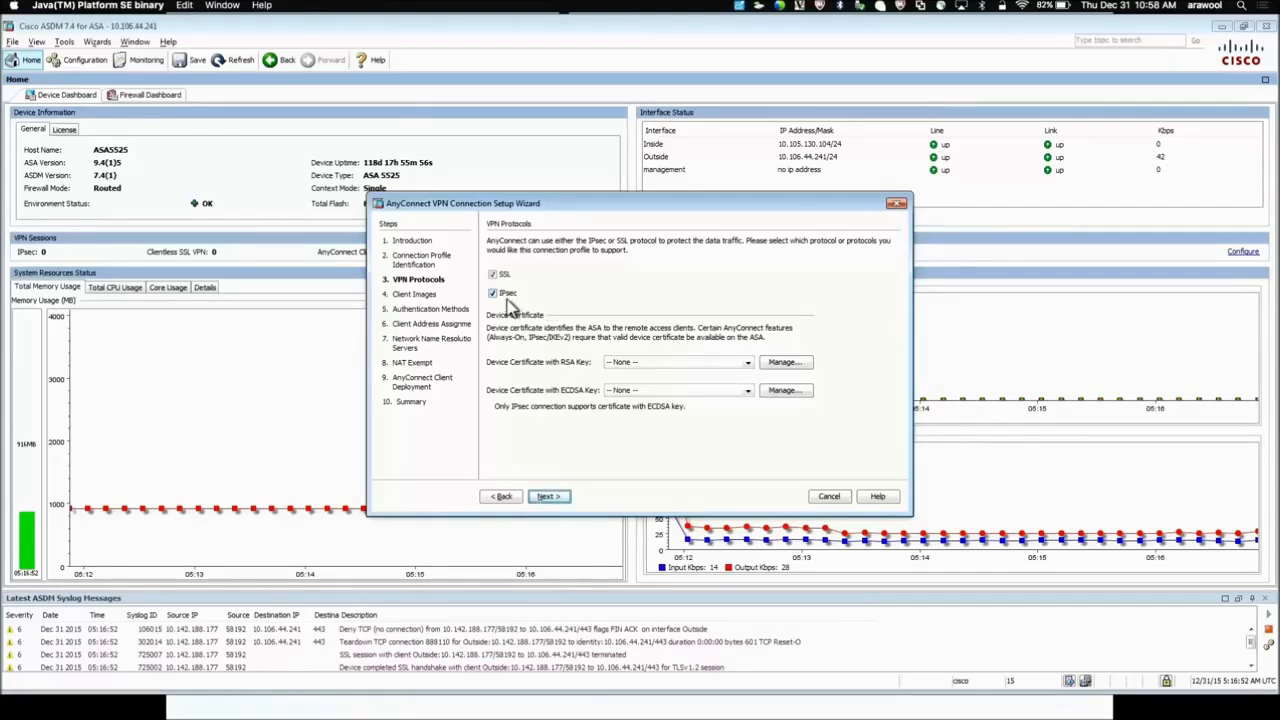
# Disable IPsec so only SSL is used, and select the ASDM_TrustPoint0 device certificate
pyautogui.click(494, 296)
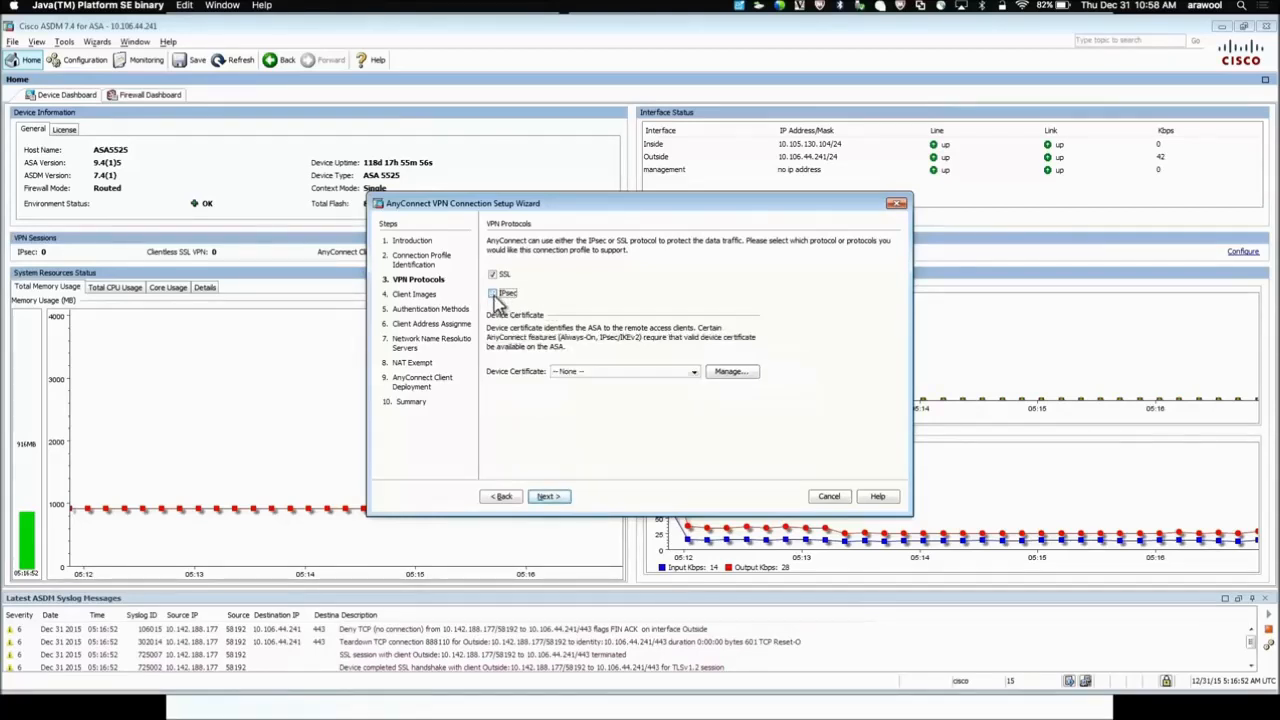
pyautogui.click(586, 377)
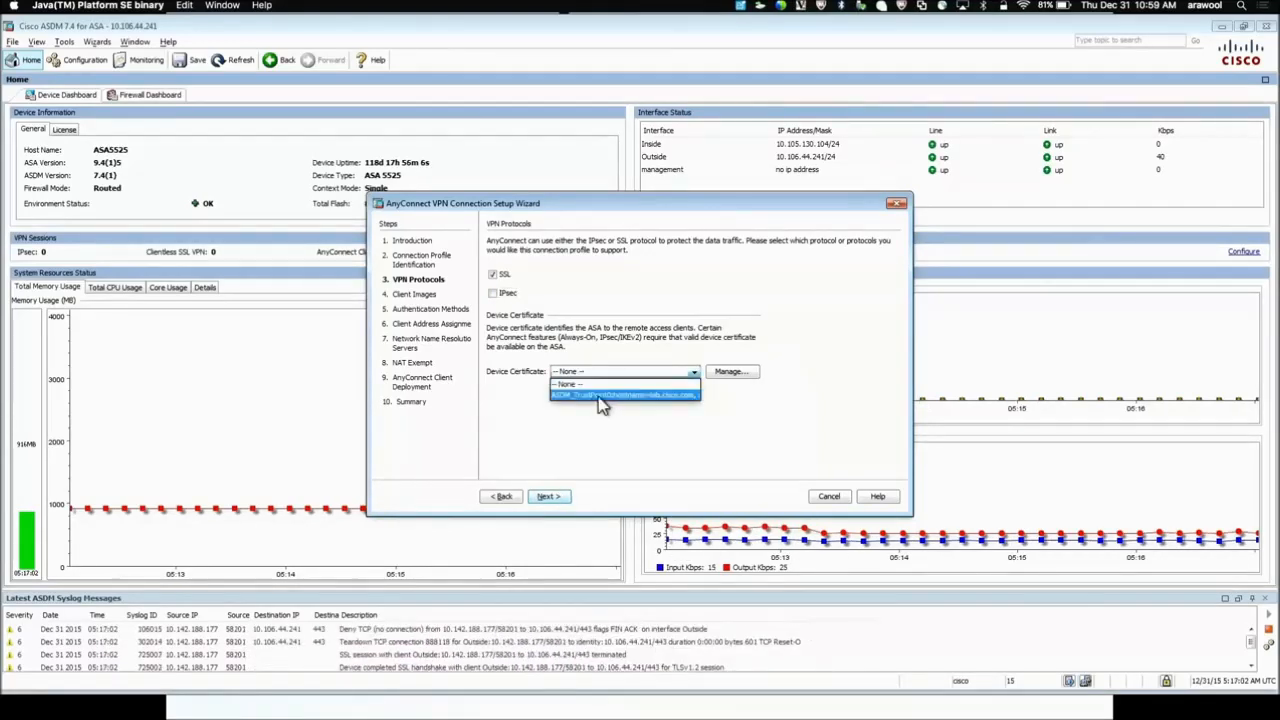
pyautogui.click(600, 397)
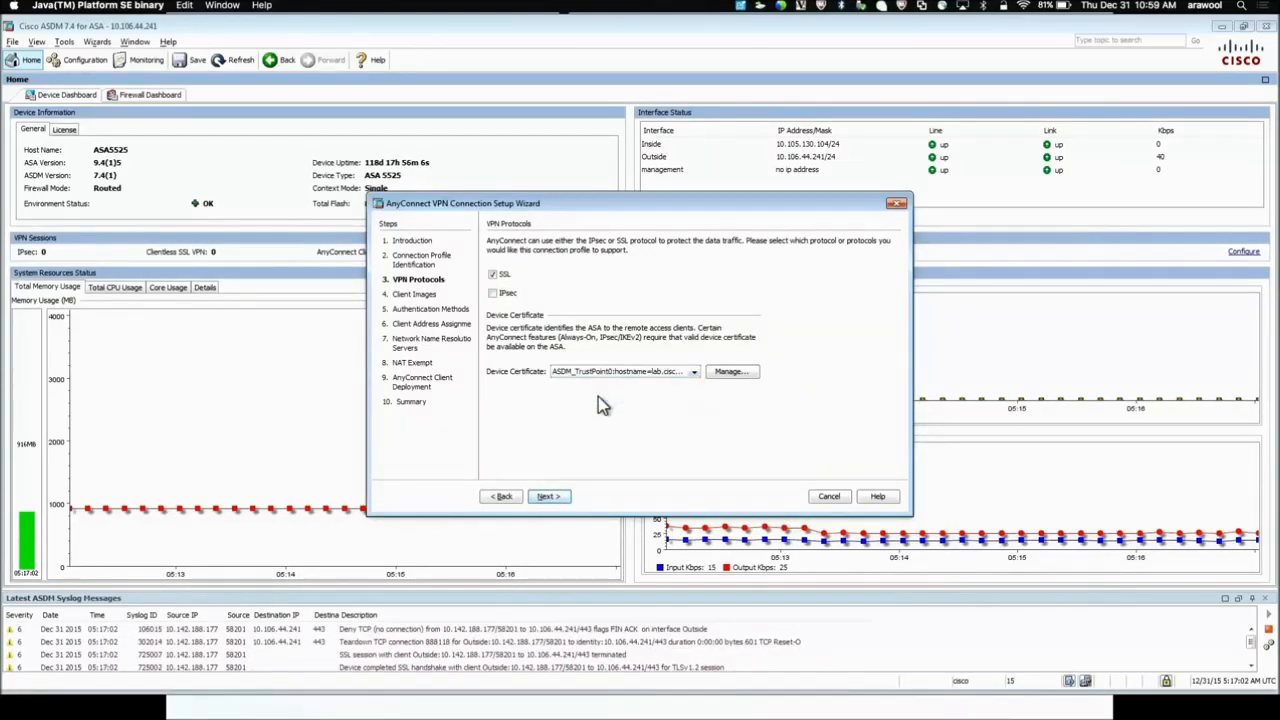
pyautogui.click(729, 378)
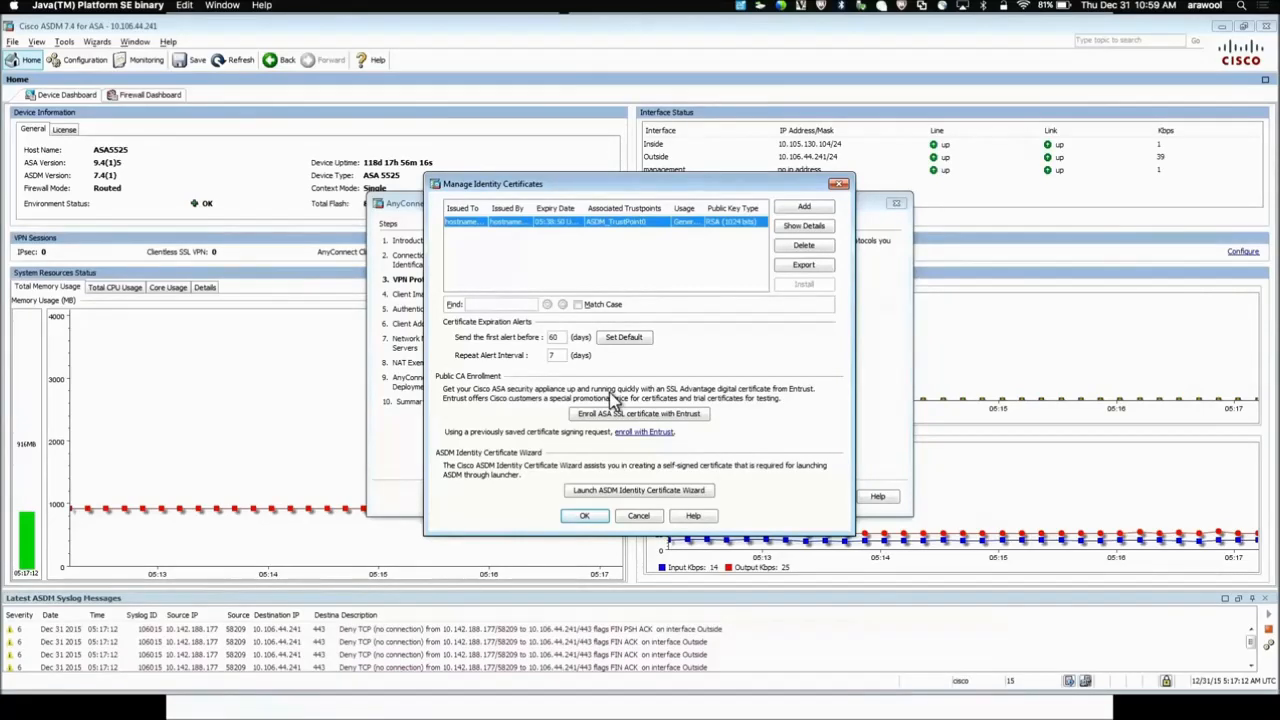
pyautogui.click(584, 517)
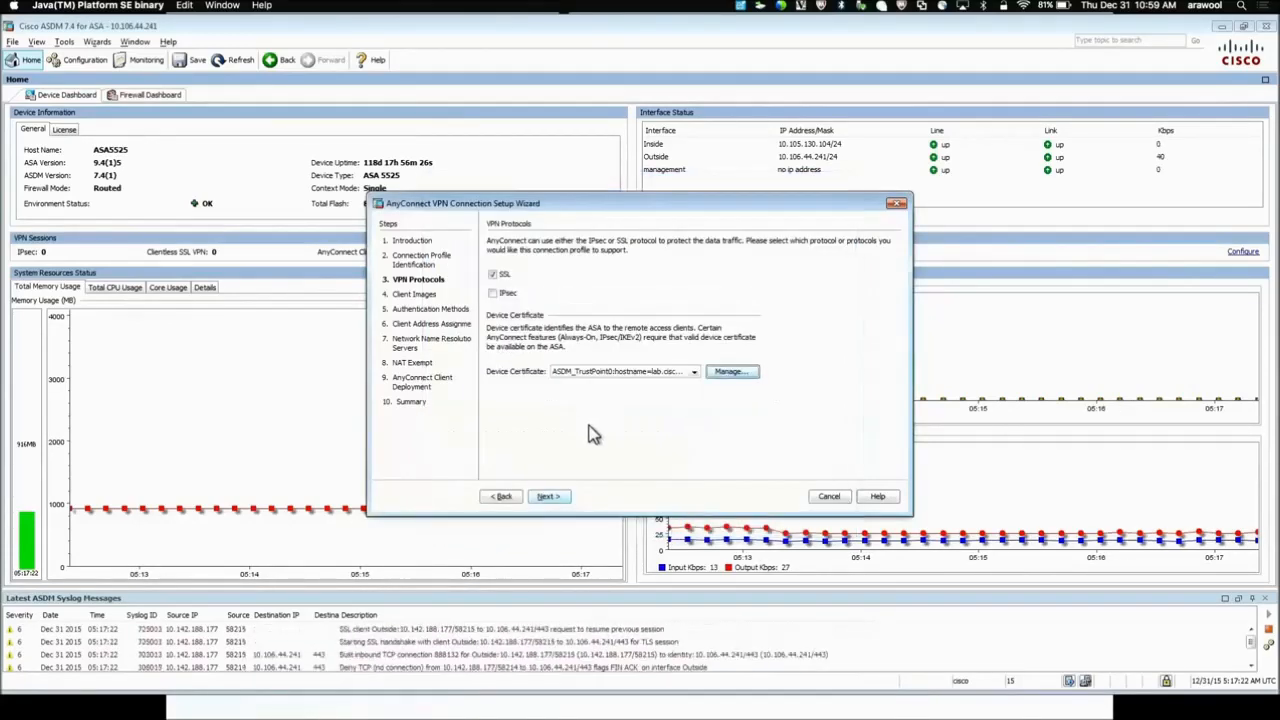
pyautogui.click(554, 497)
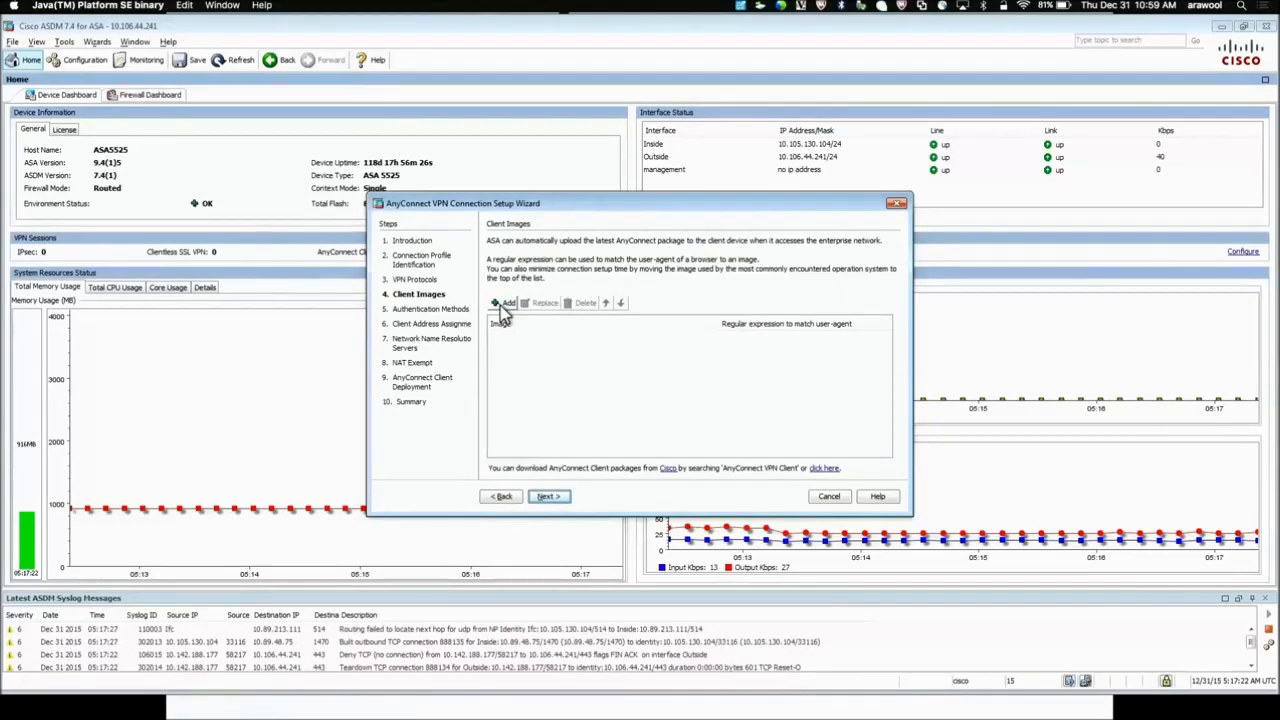
# Add anyconnect-win-3.1.10010-k9.pkg from the ASA's disk0 flash as the client image
pyautogui.click(501, 306)
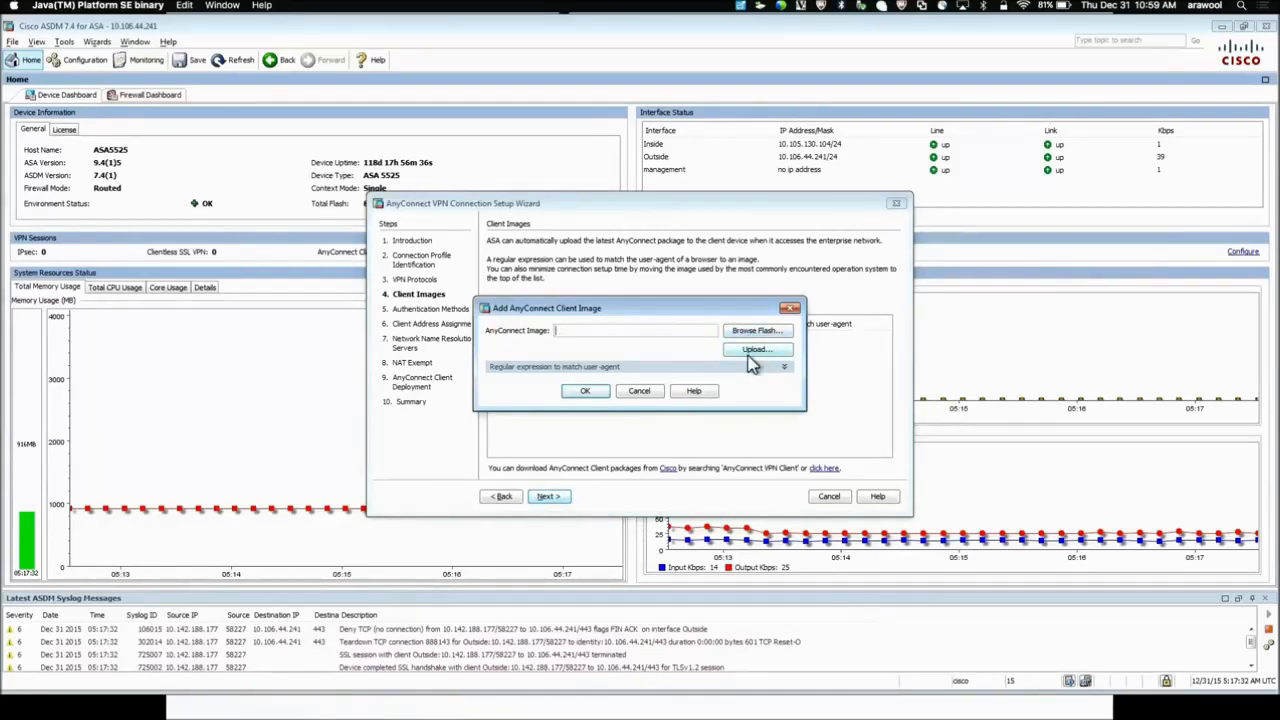
pyautogui.click(732, 331)
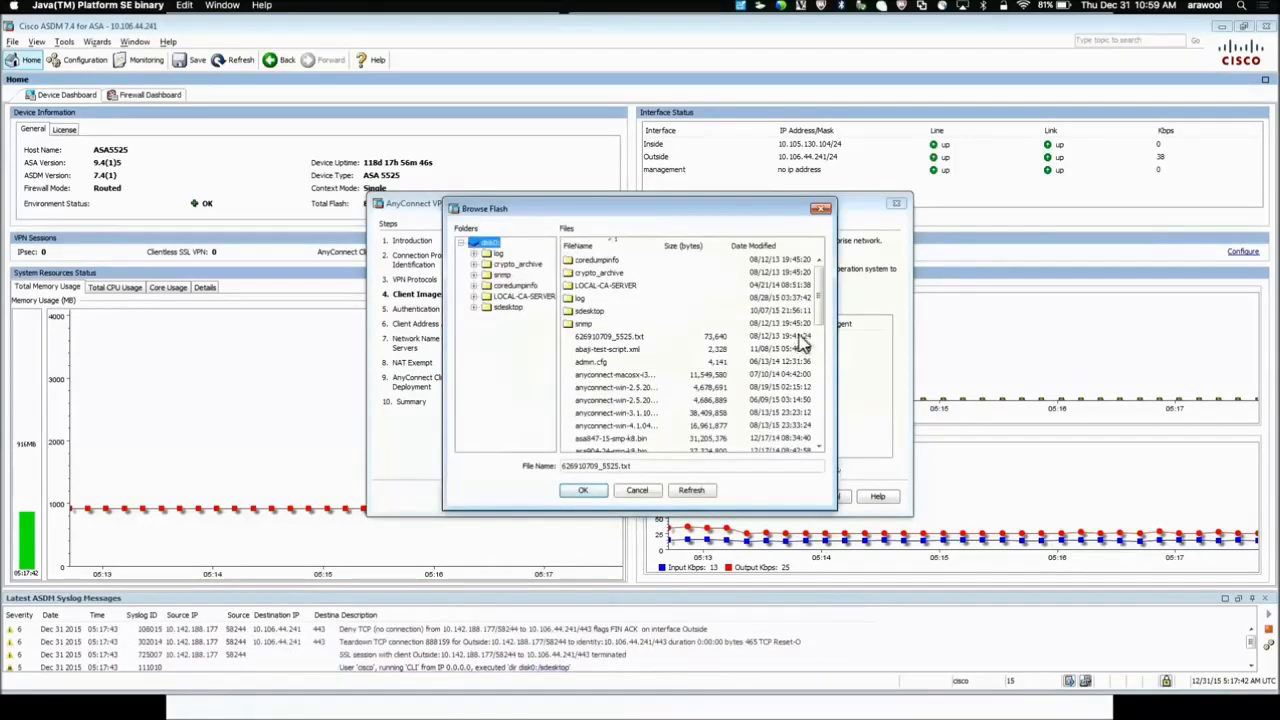
pyautogui.scroll(-1, 820, 332)
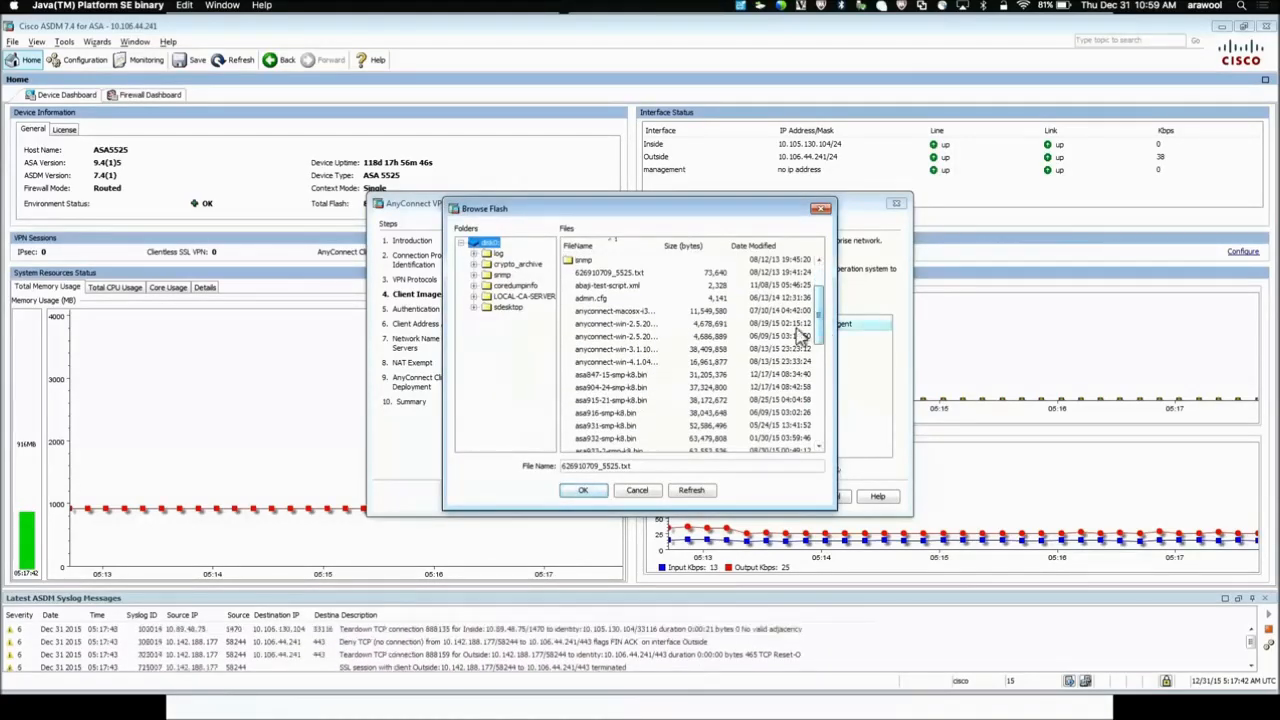
pyautogui.click(622, 350)
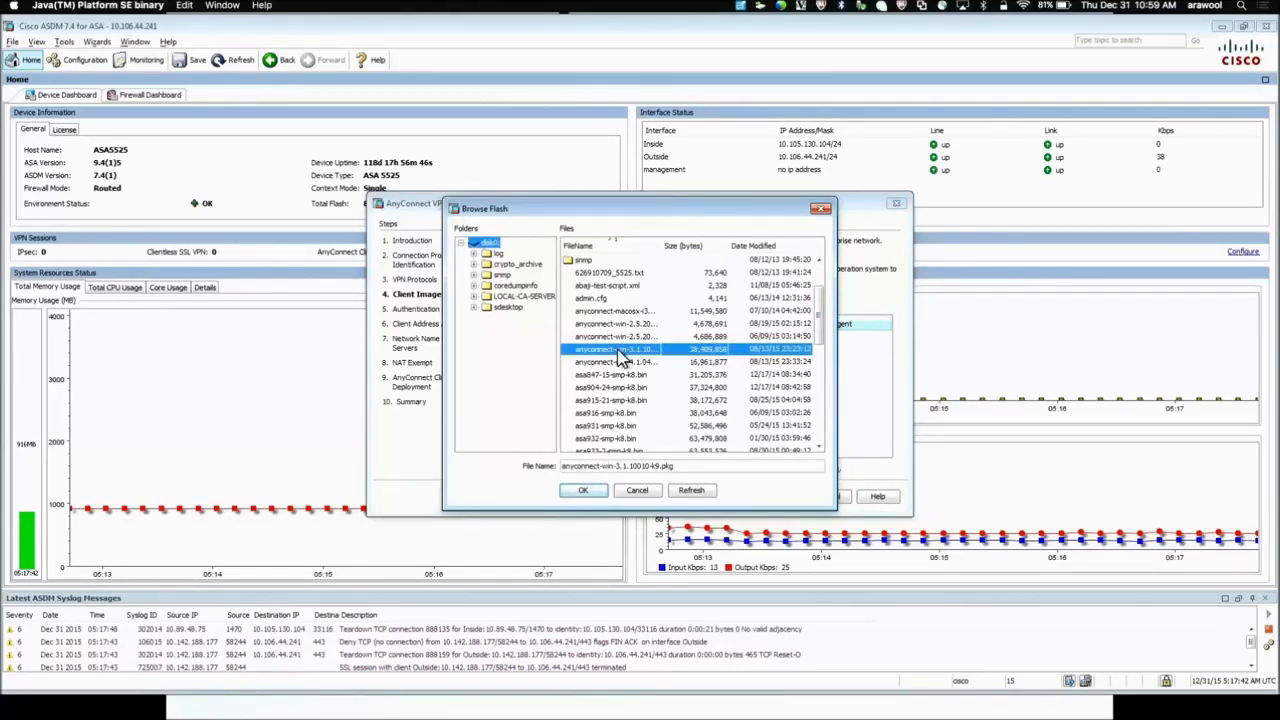
pyautogui.click(585, 490)
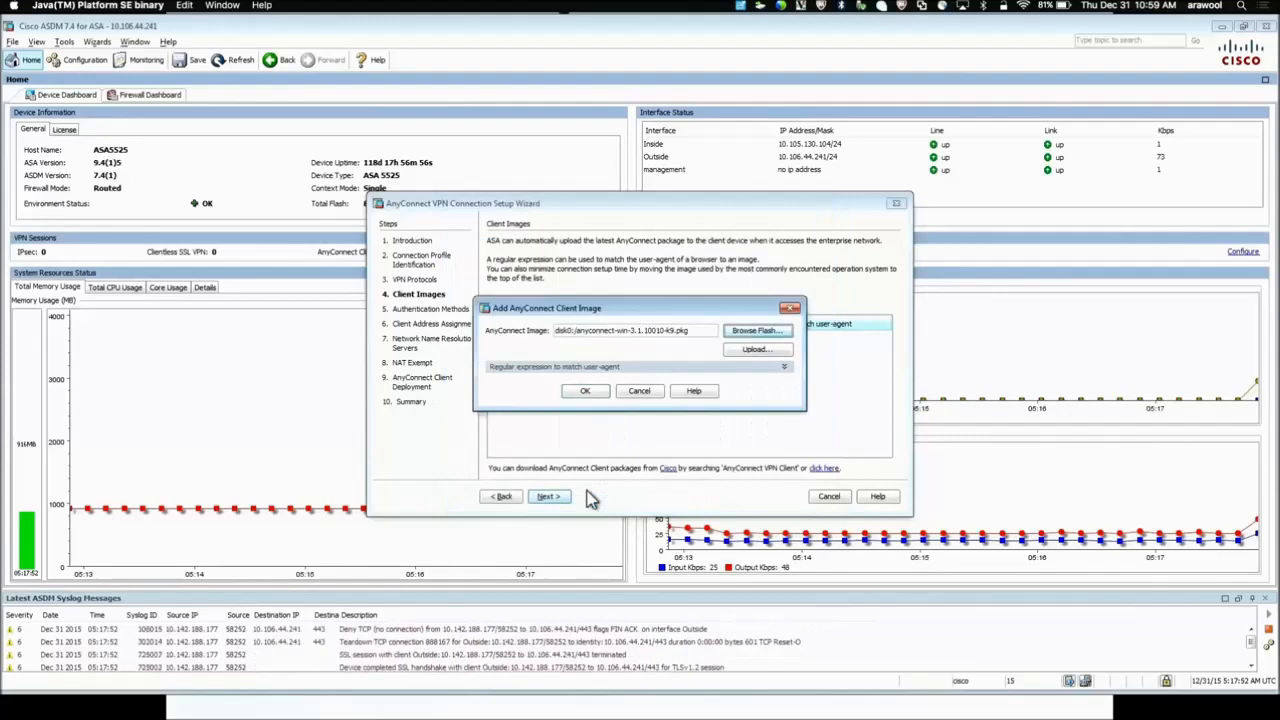
pyautogui.click(585, 391)
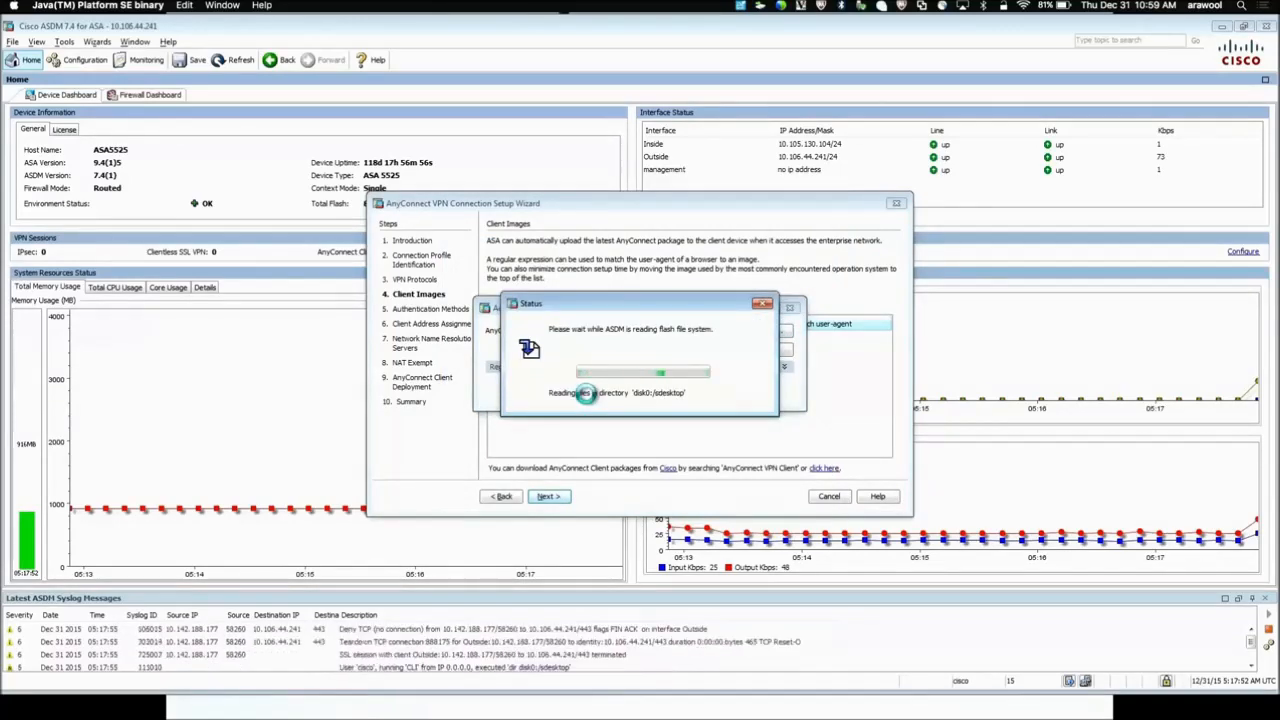
pyautogui.click(550, 497)
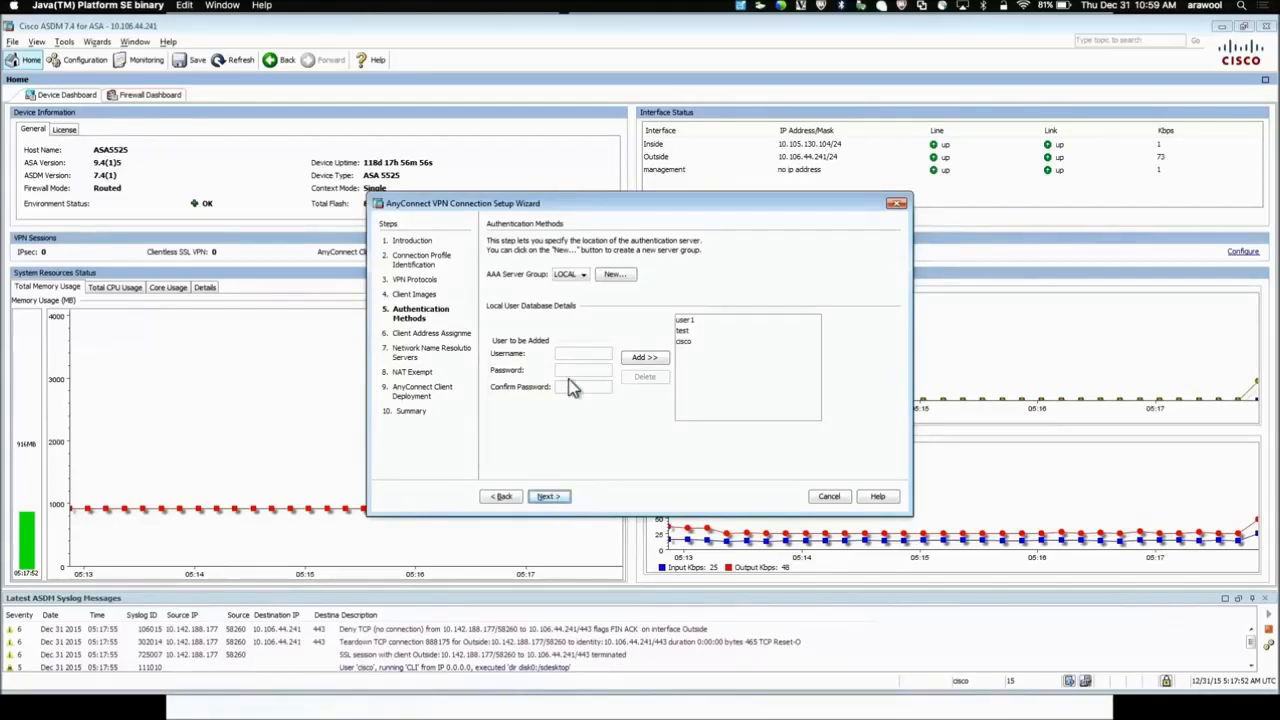
# Keep LOCAL authentication and add a test user with its password to the local database
pyautogui.click(614, 274)
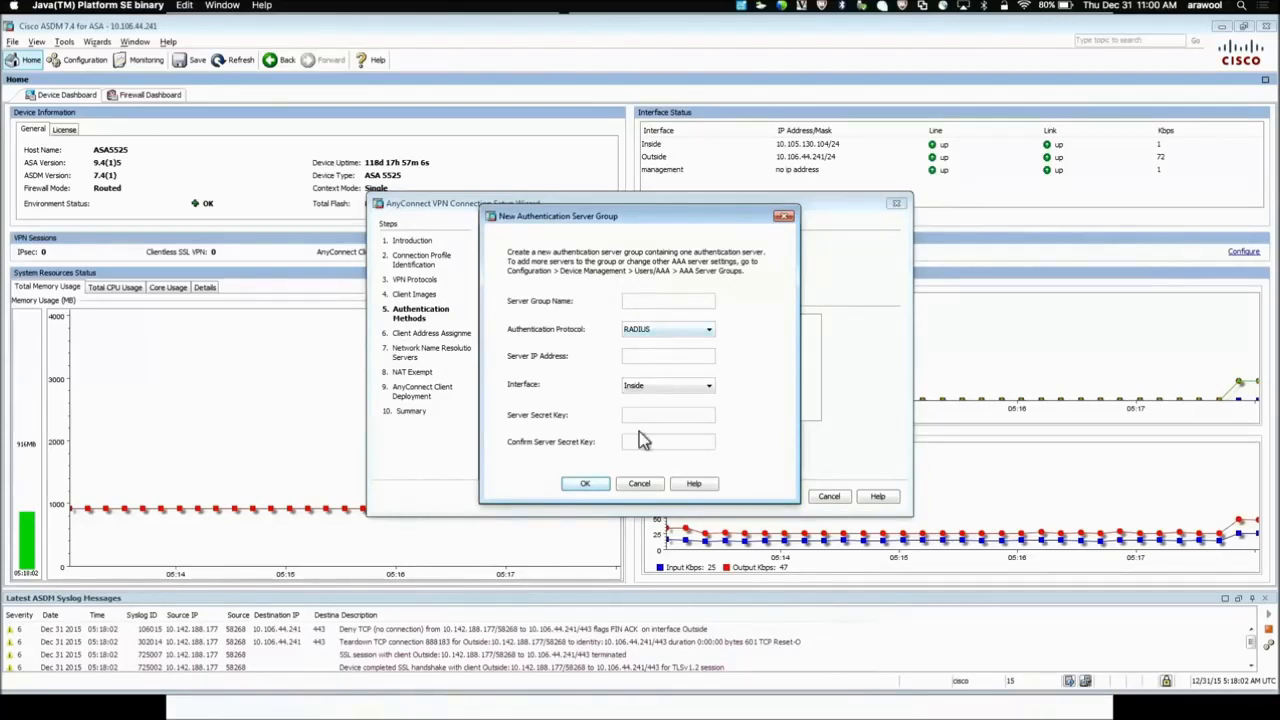
pyautogui.click(638, 484)
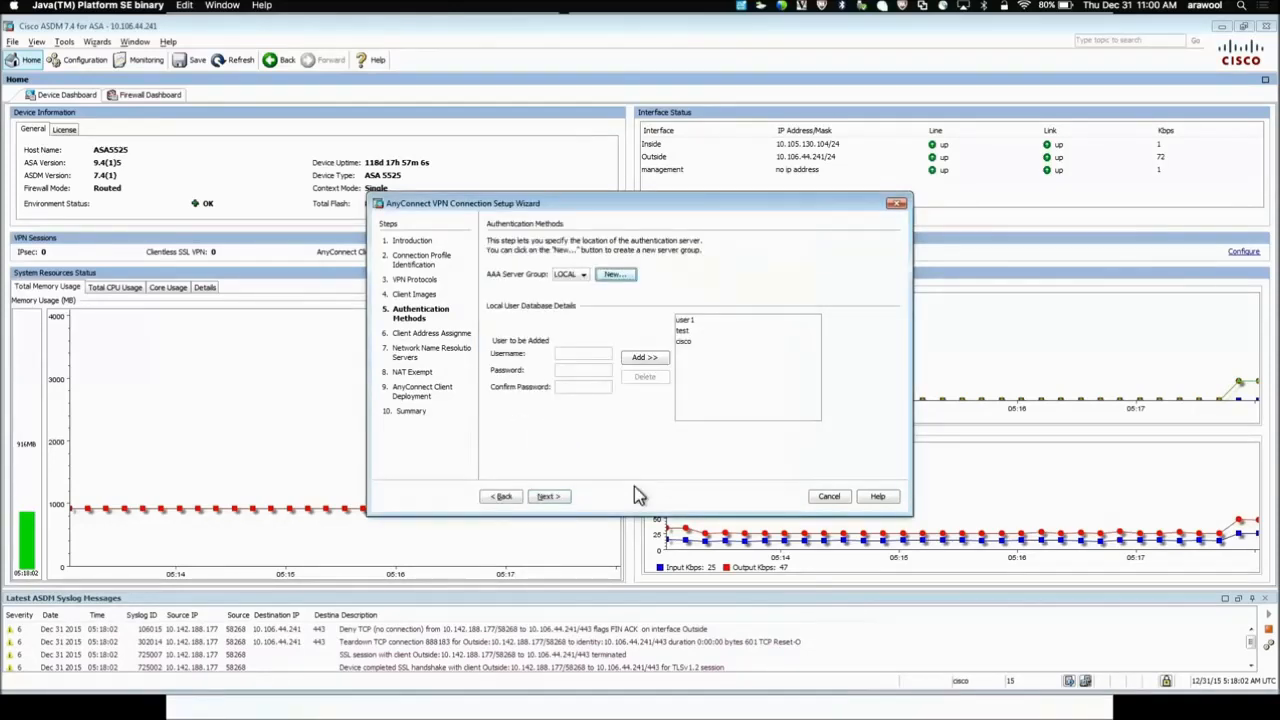
pyautogui.click(572, 357)
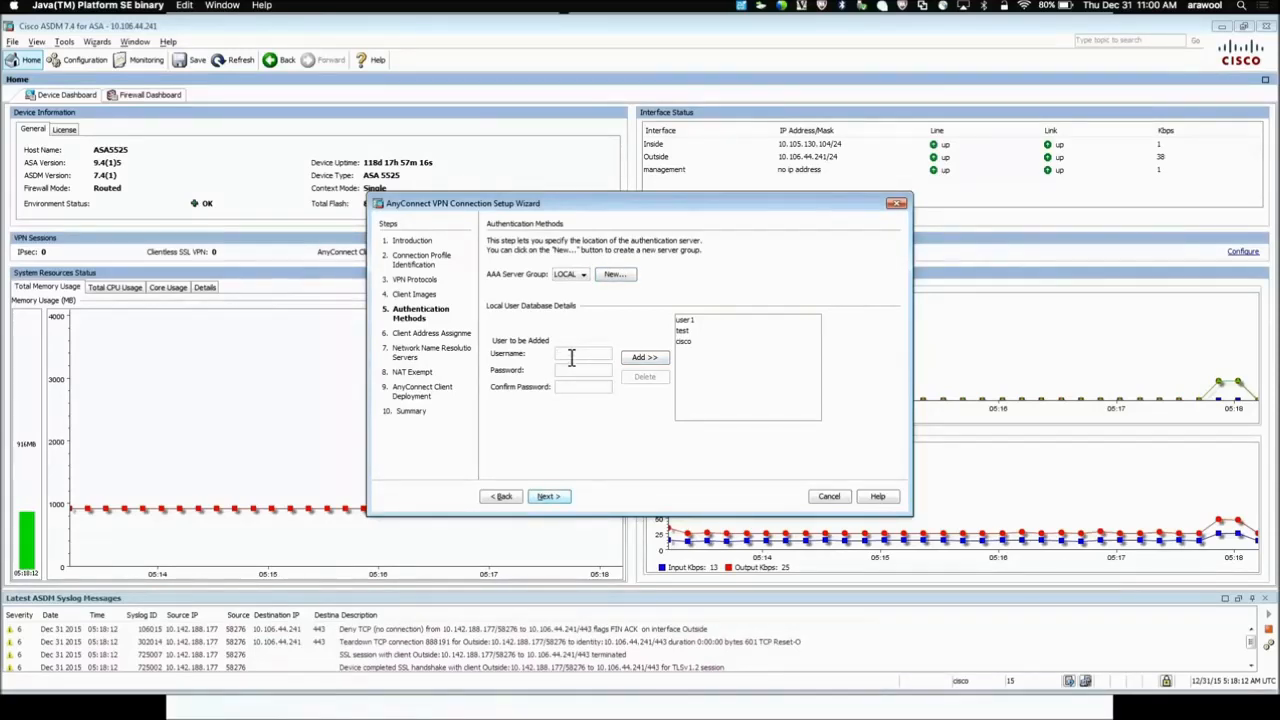
pyautogui.write('user2')
pyautogui.click(567, 371)
pyautogui.write('cisco')
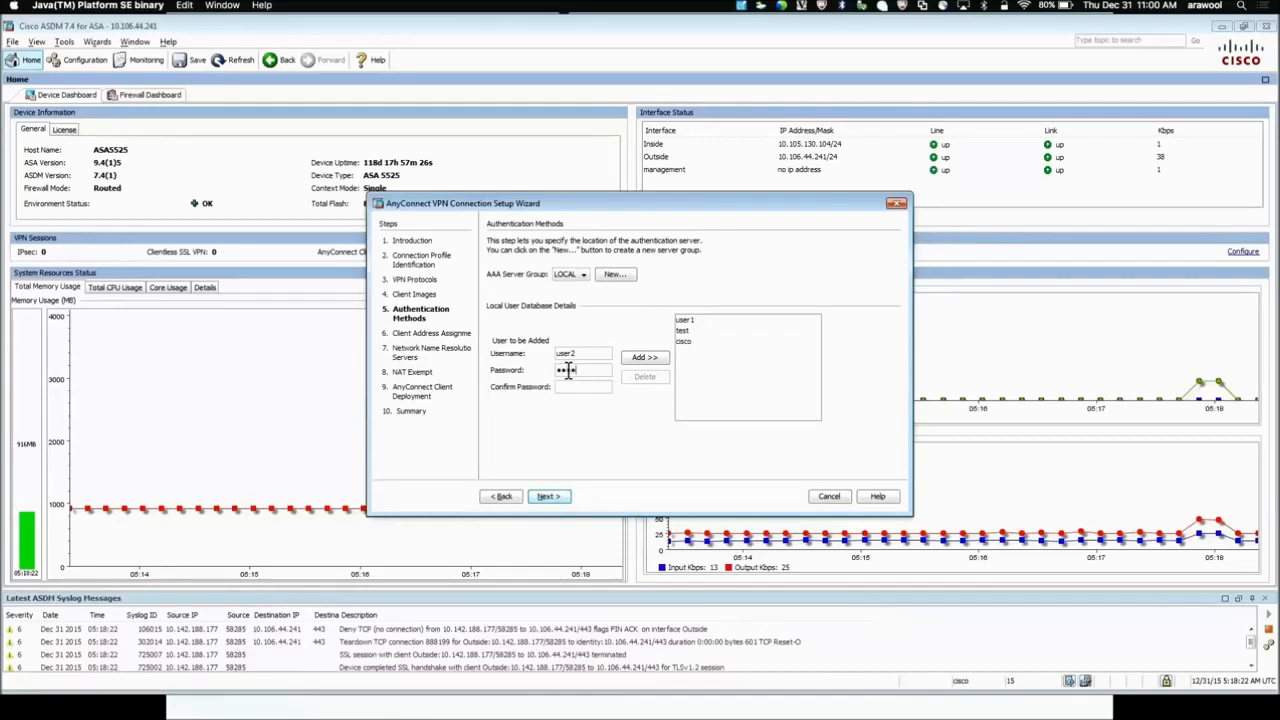
pyautogui.click(566, 386)
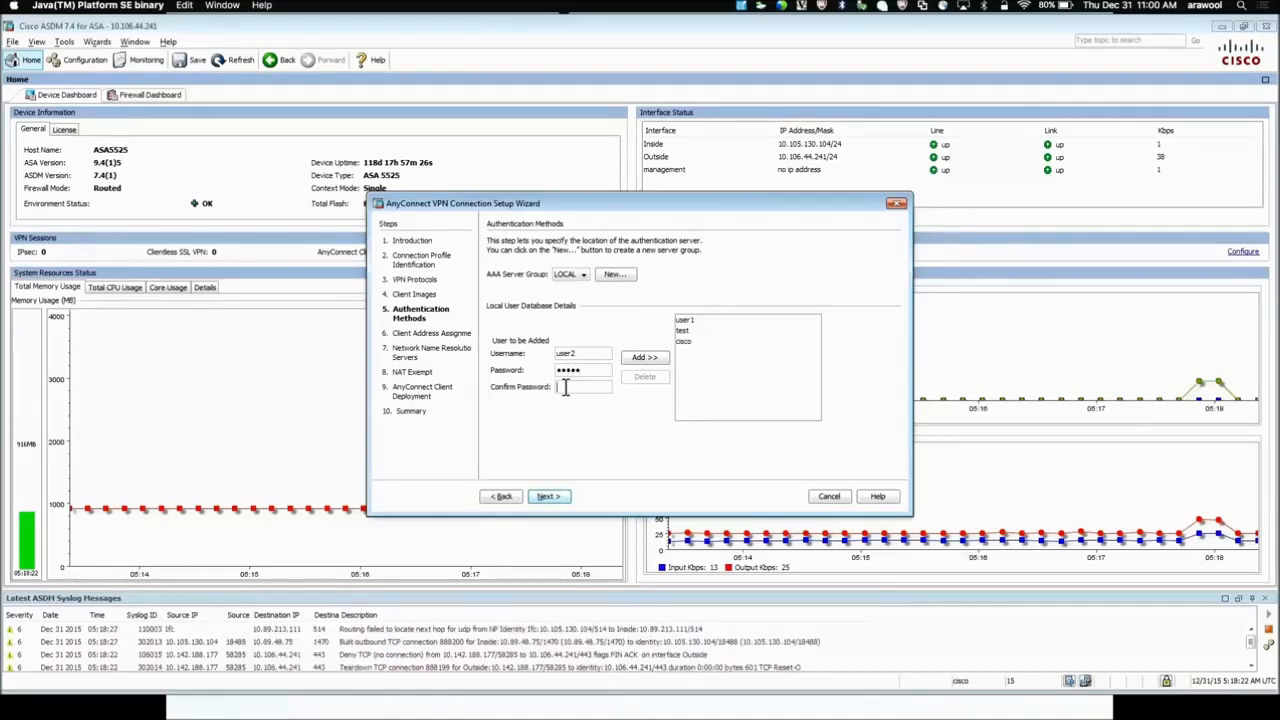
pyautogui.write('cisco')
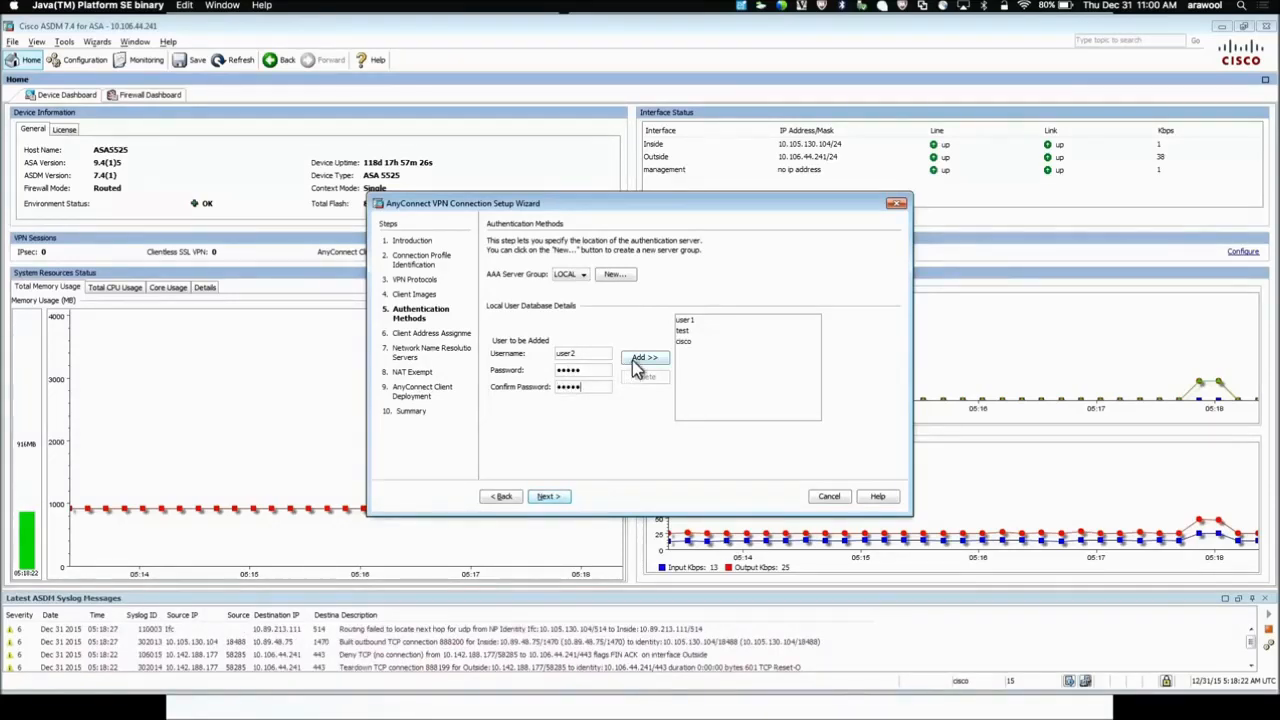
pyautogui.click(638, 358)
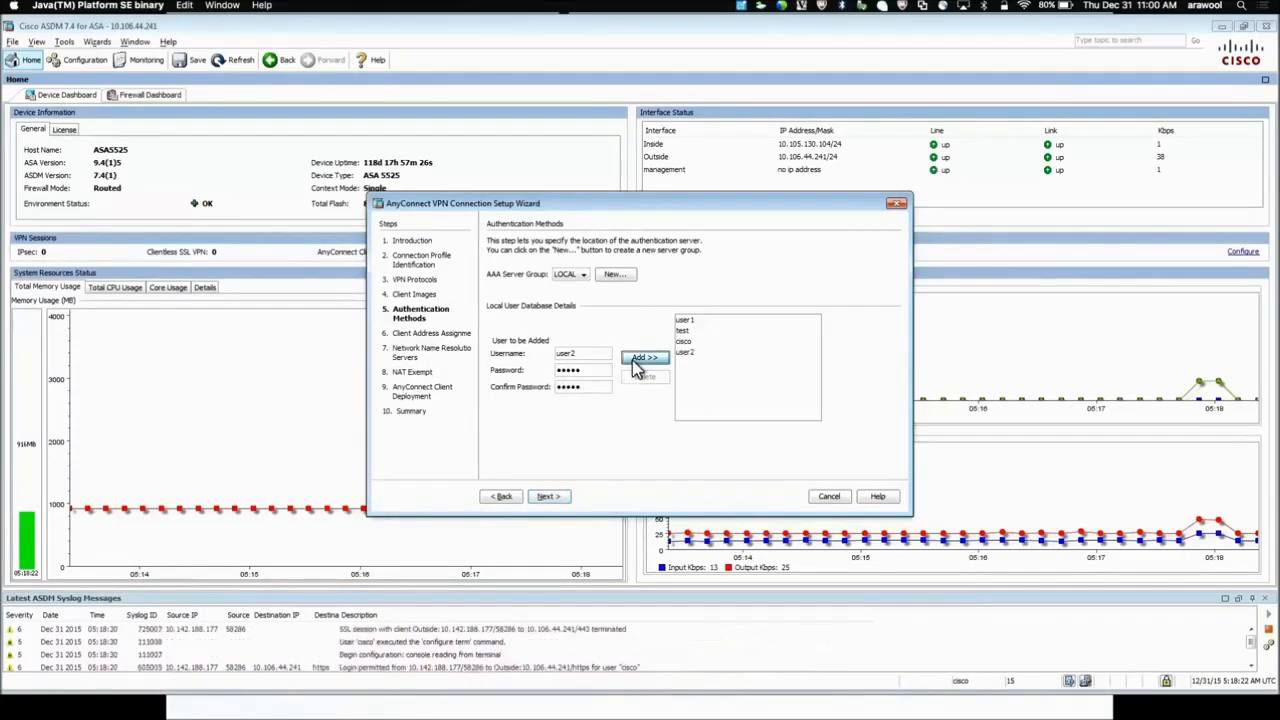
pyautogui.click(558, 498)
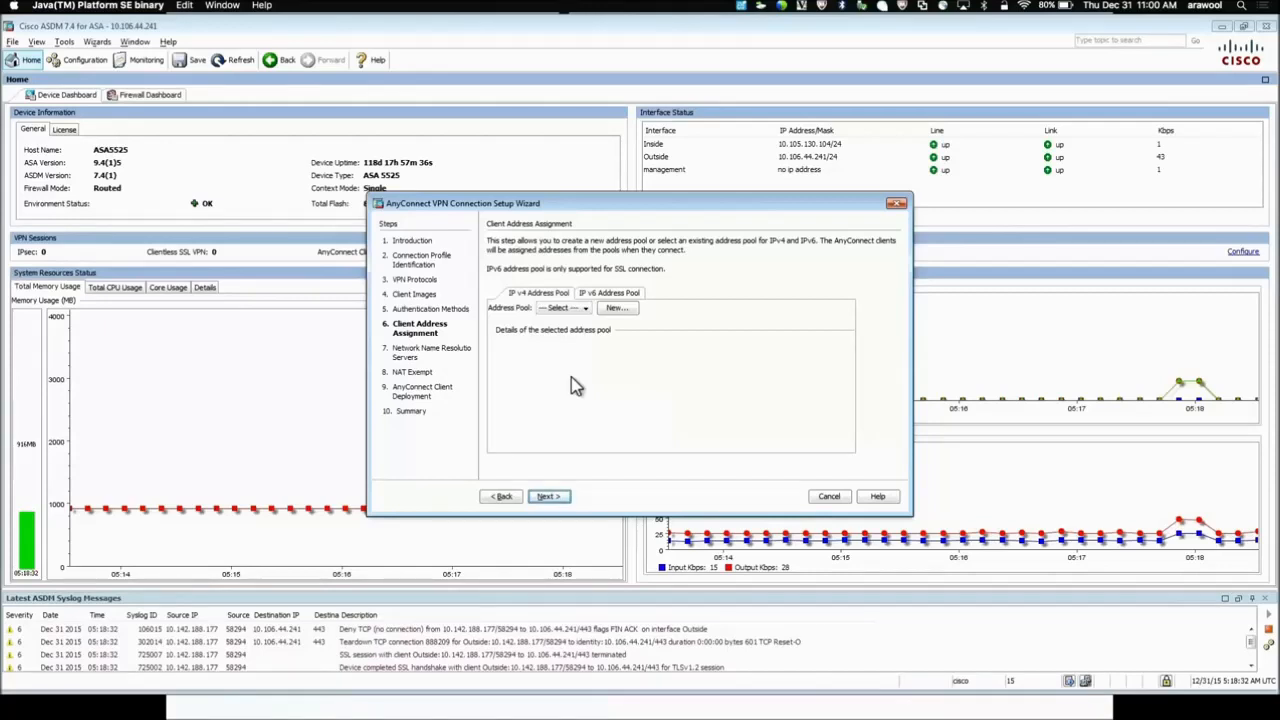
# Create pool VPN-POOL spanning 192.168.100.10–192.168.100.20 with mask 255.255.255.0
pyautogui.click(614, 308)
pyautogui.click(635, 318)
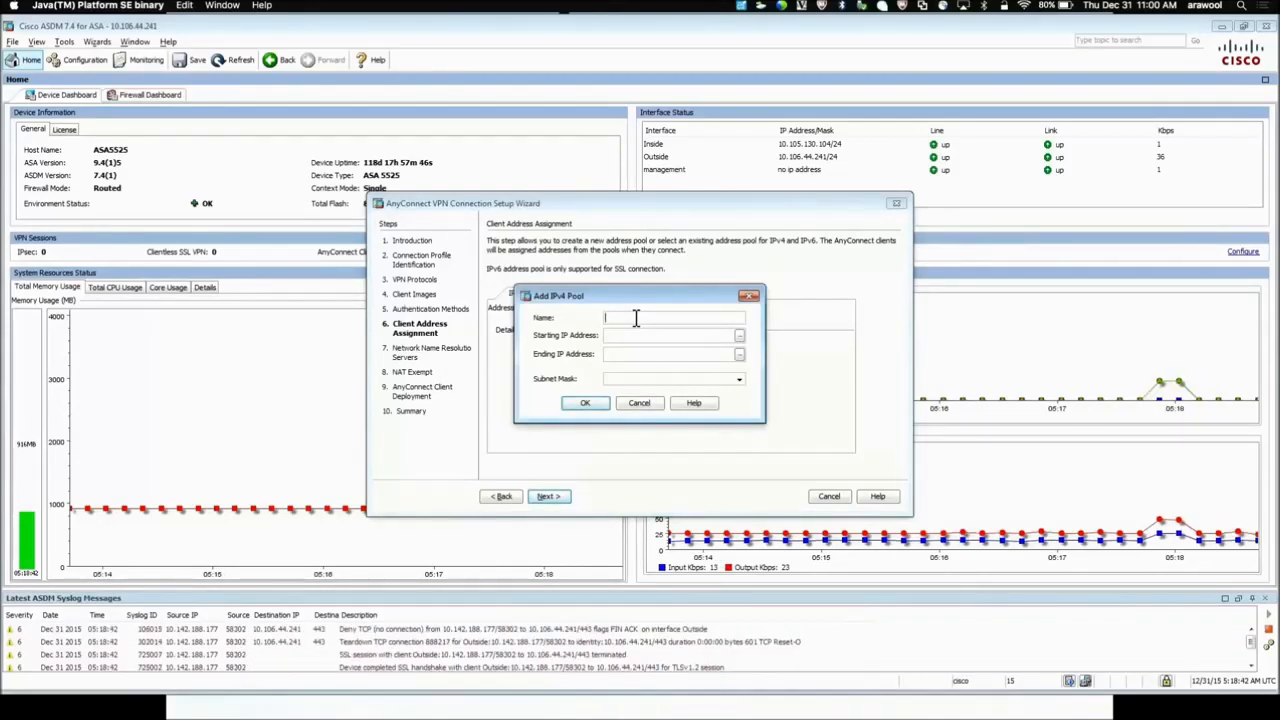
pyautogui.write('VPN-POOL')
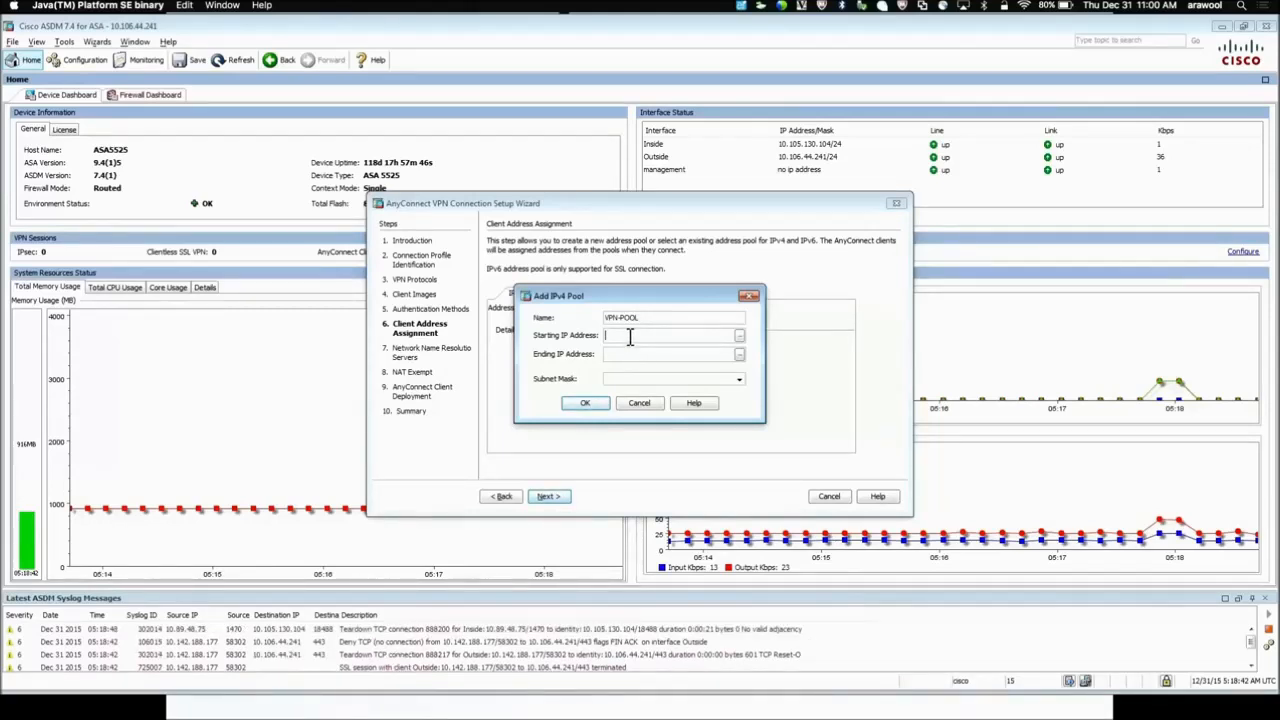
pyautogui.click(629, 337)
pyautogui.write('192.168.100')
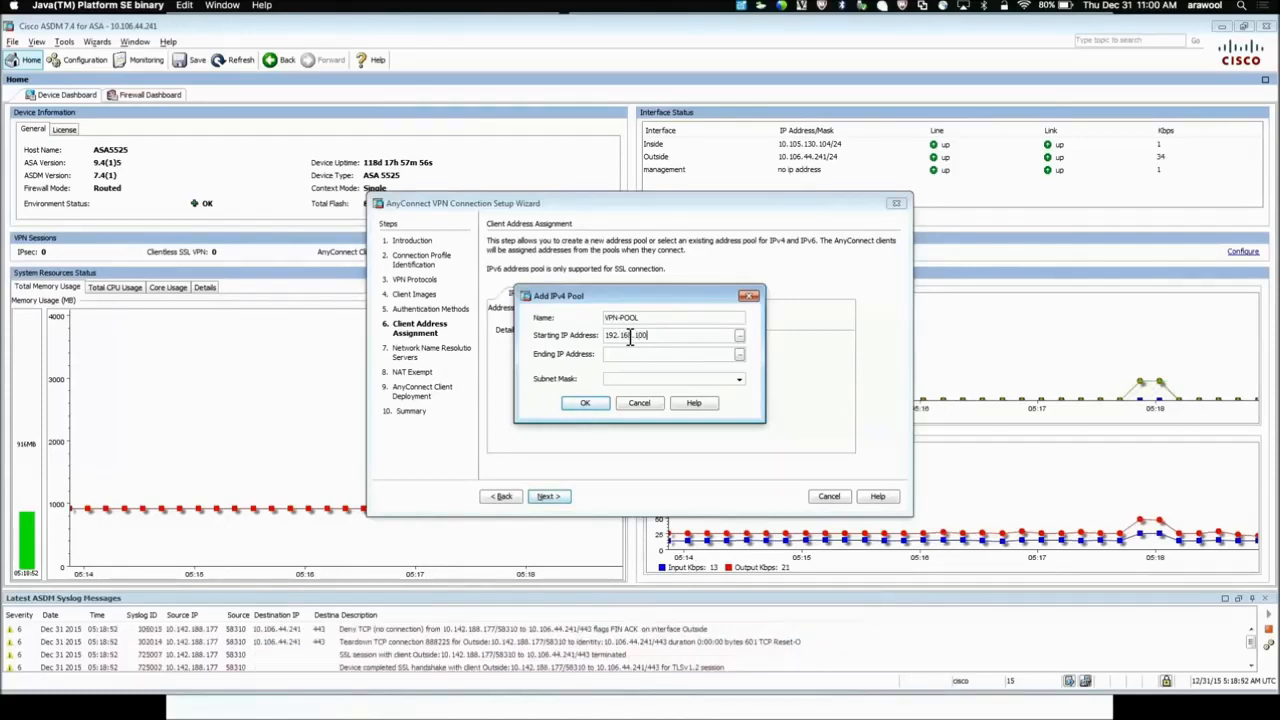
pyautogui.write('.10')
pyautogui.write('192.1')
pyautogui.write('68.100.20')
pyautogui.click(739, 380)
pyautogui.click(664, 404)
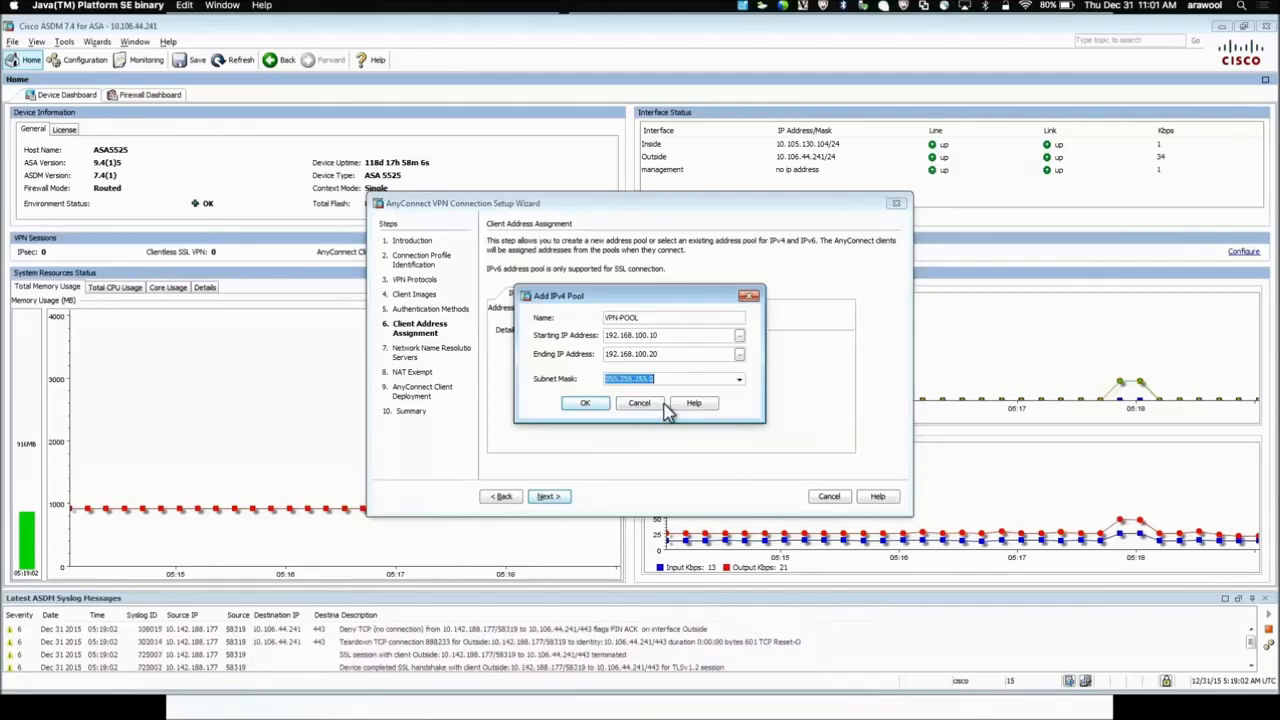
pyautogui.click(588, 403)
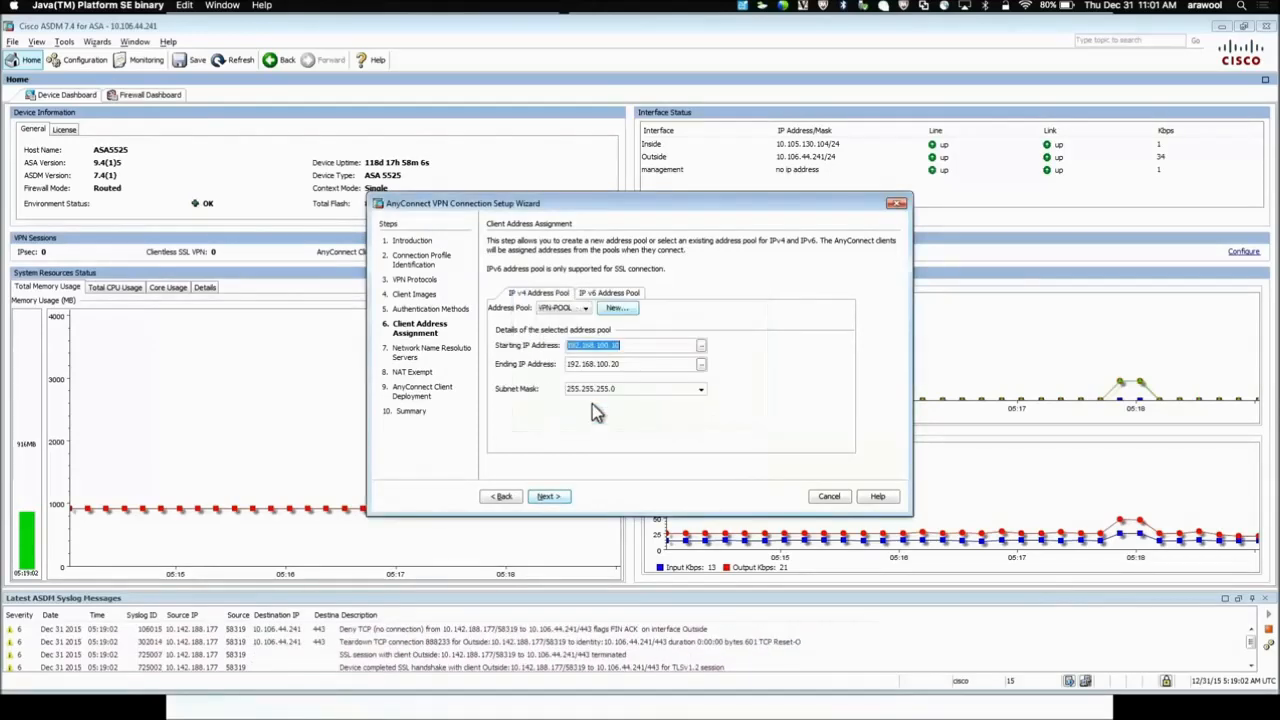
pyautogui.click(548, 497)
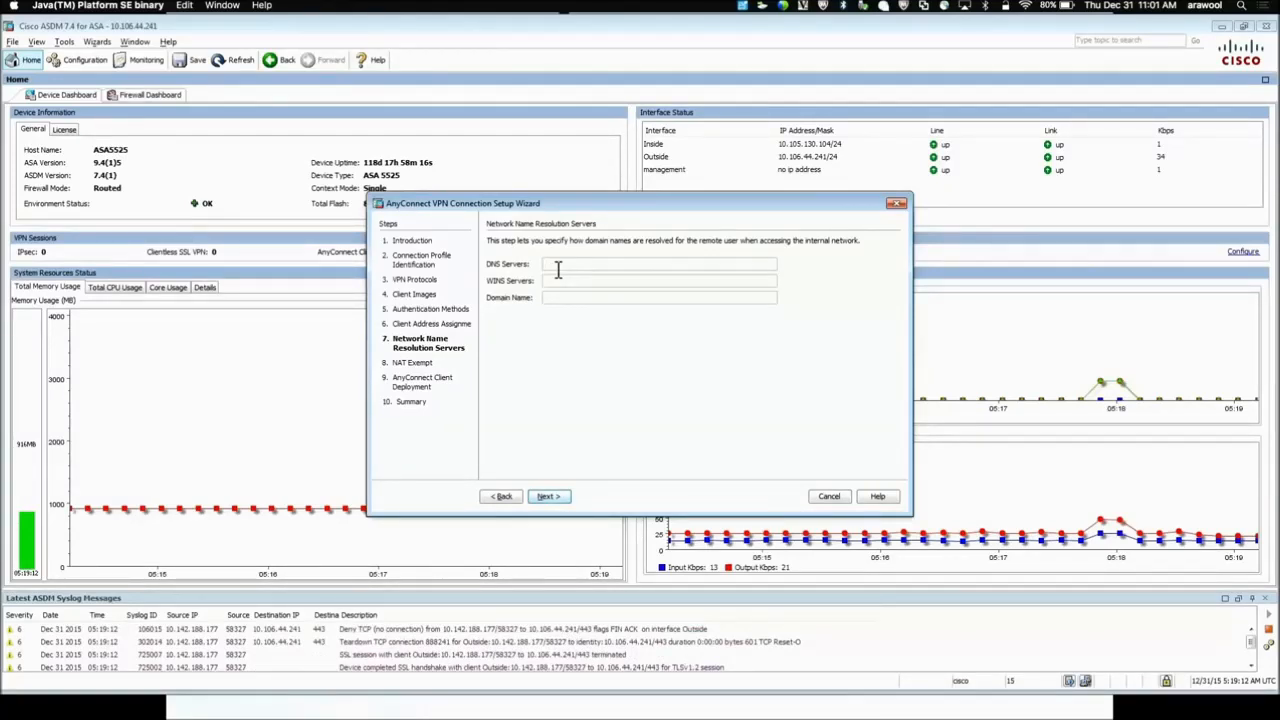
# Set the DNS and WINS servers to 192.168.100.2 and the domain name to cisco.com
pyautogui.write('192.168.100.2')
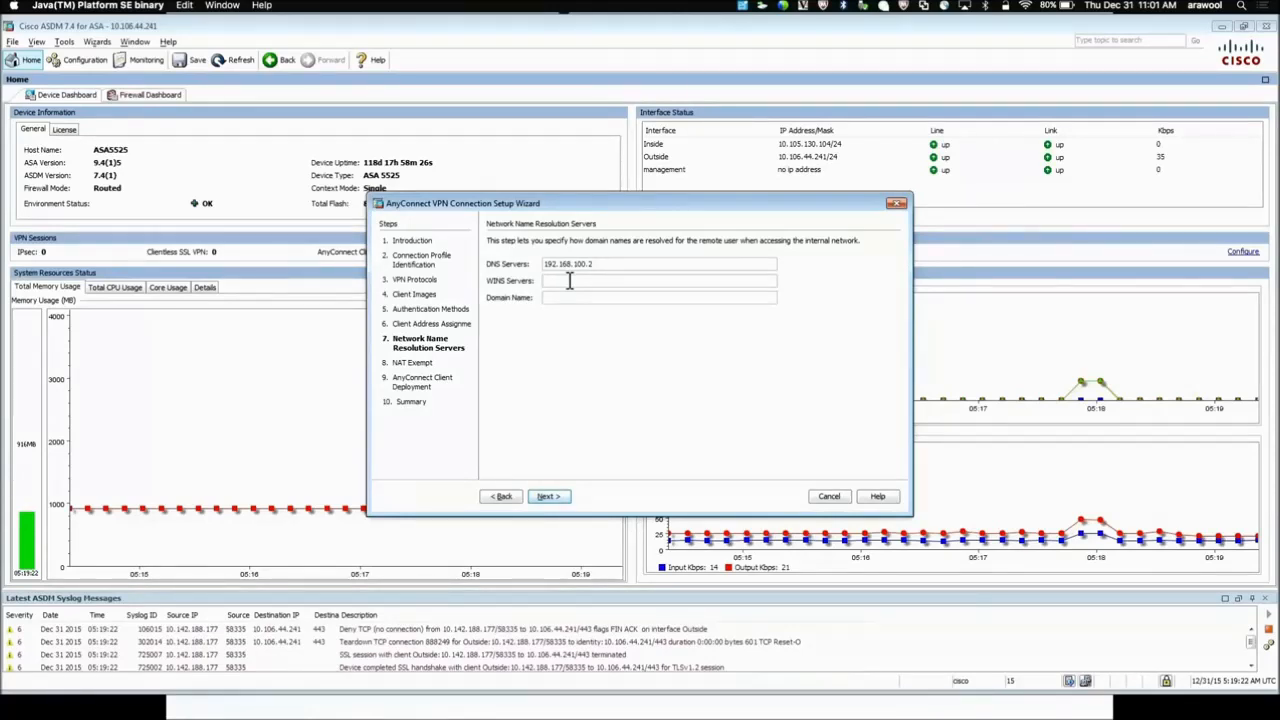
pyautogui.click(569, 281)
pyautogui.write('192.')
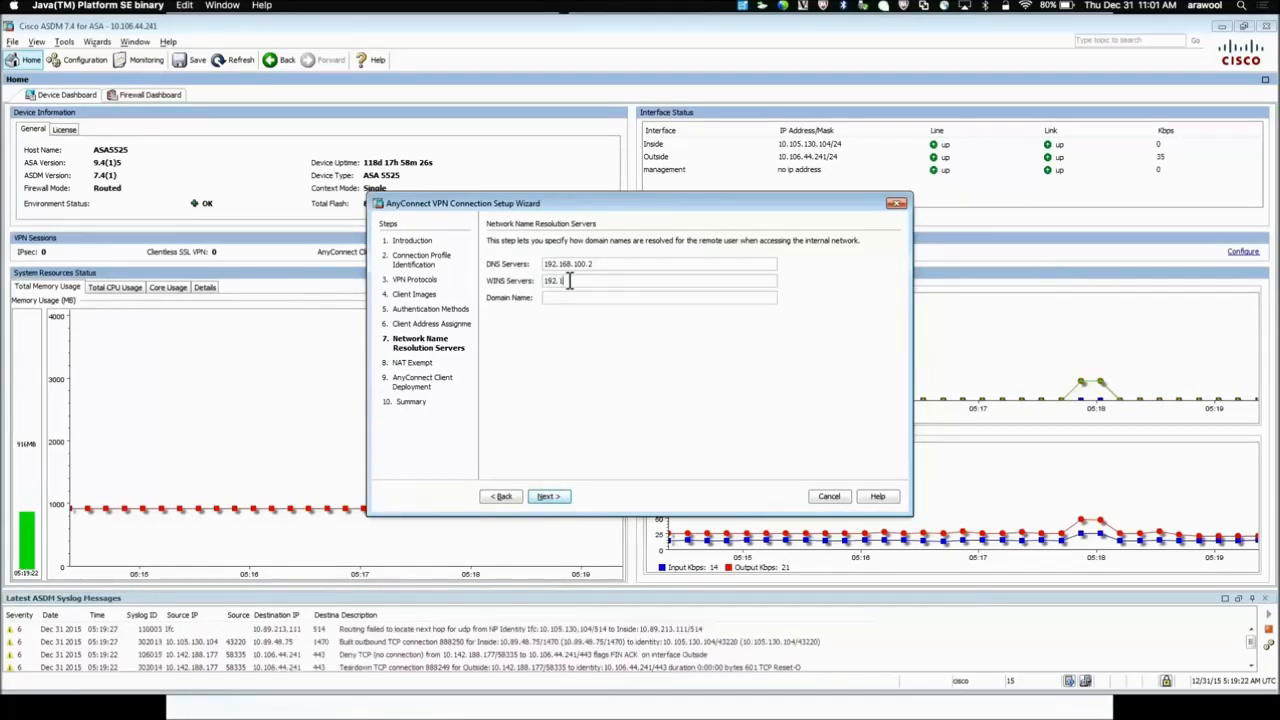
pyautogui.write('168.100.2')
pyautogui.click(575, 297)
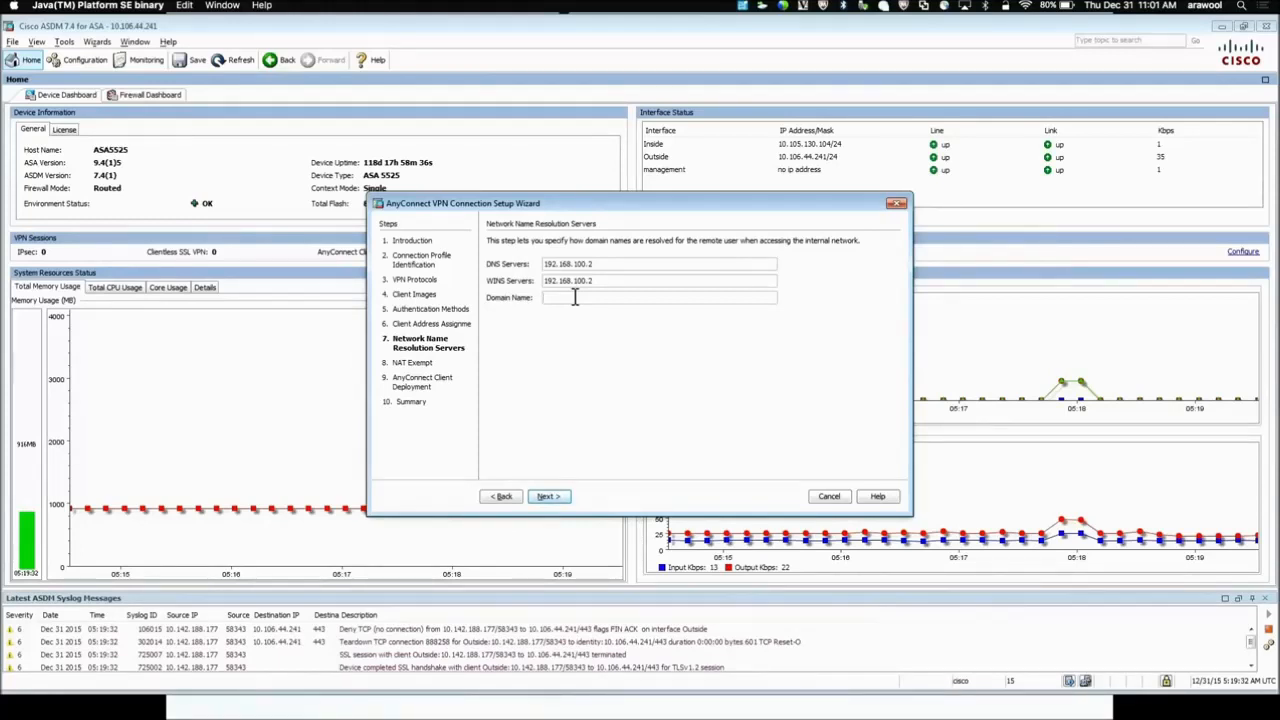
pyautogui.write('cisco.com')
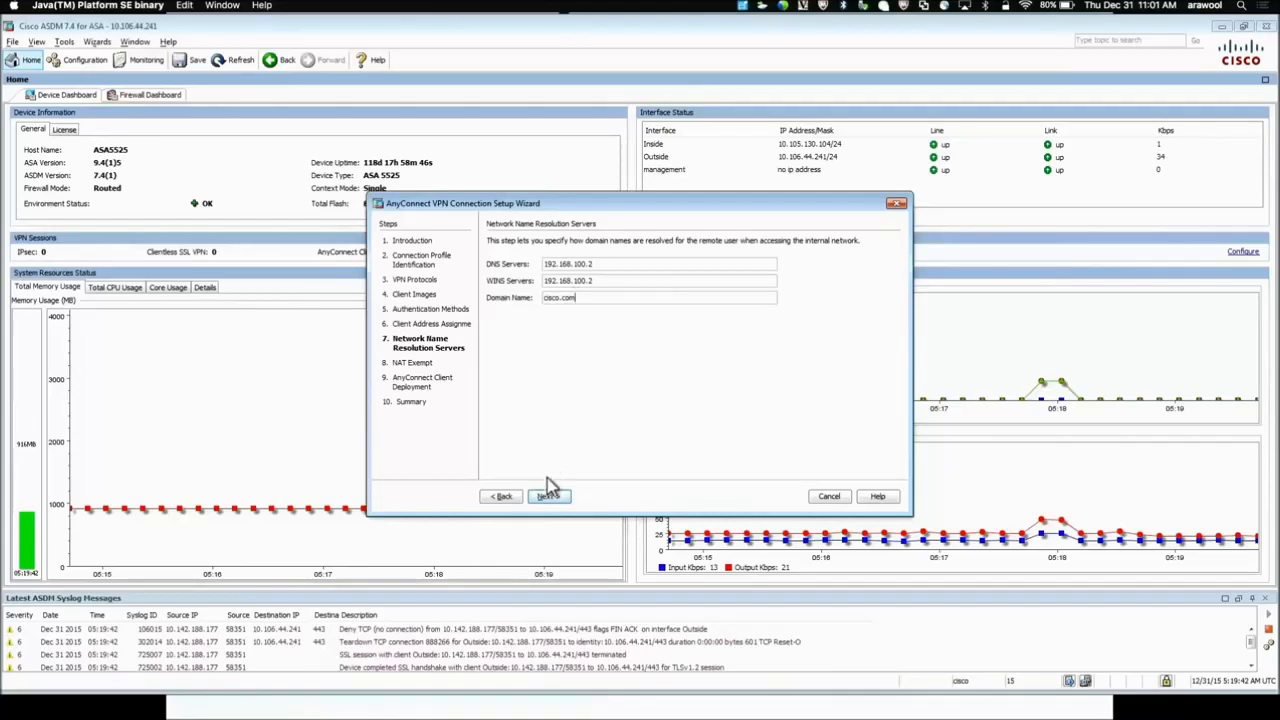
pyautogui.click(558, 499)
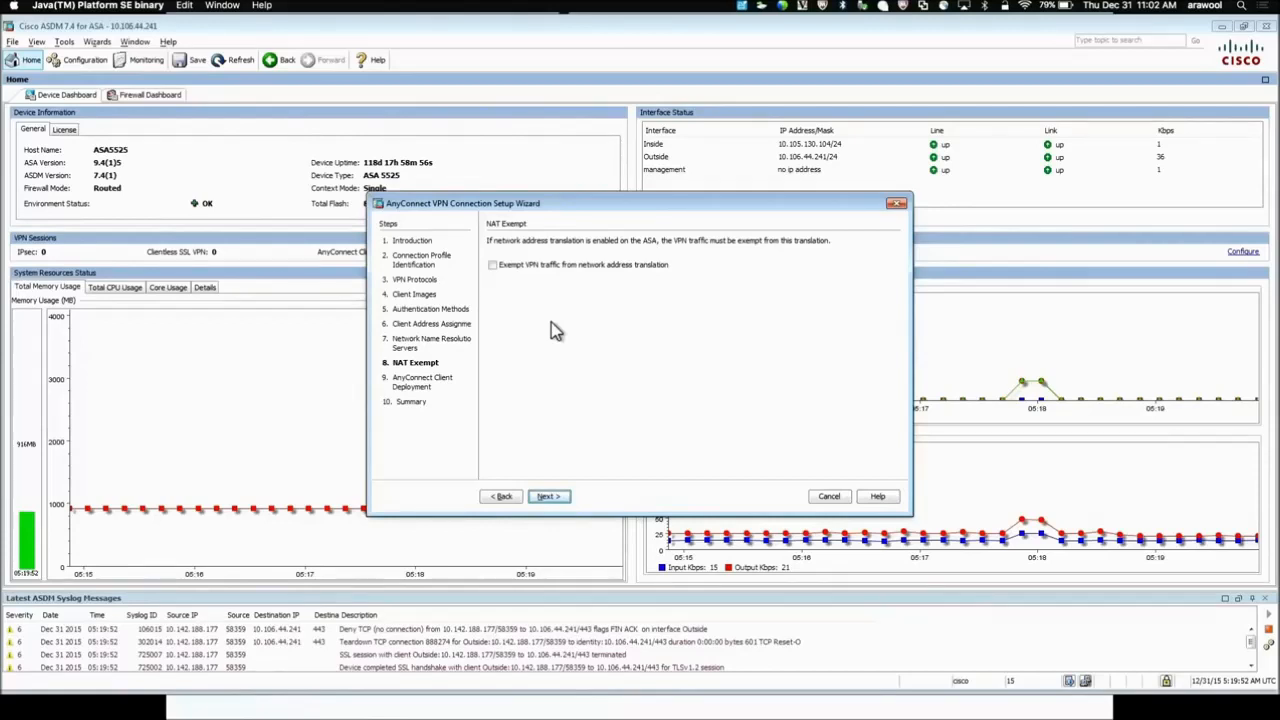
# Exempt VPN traffic from NAT on the Inside interface with local network any4
pyautogui.click(492, 265)
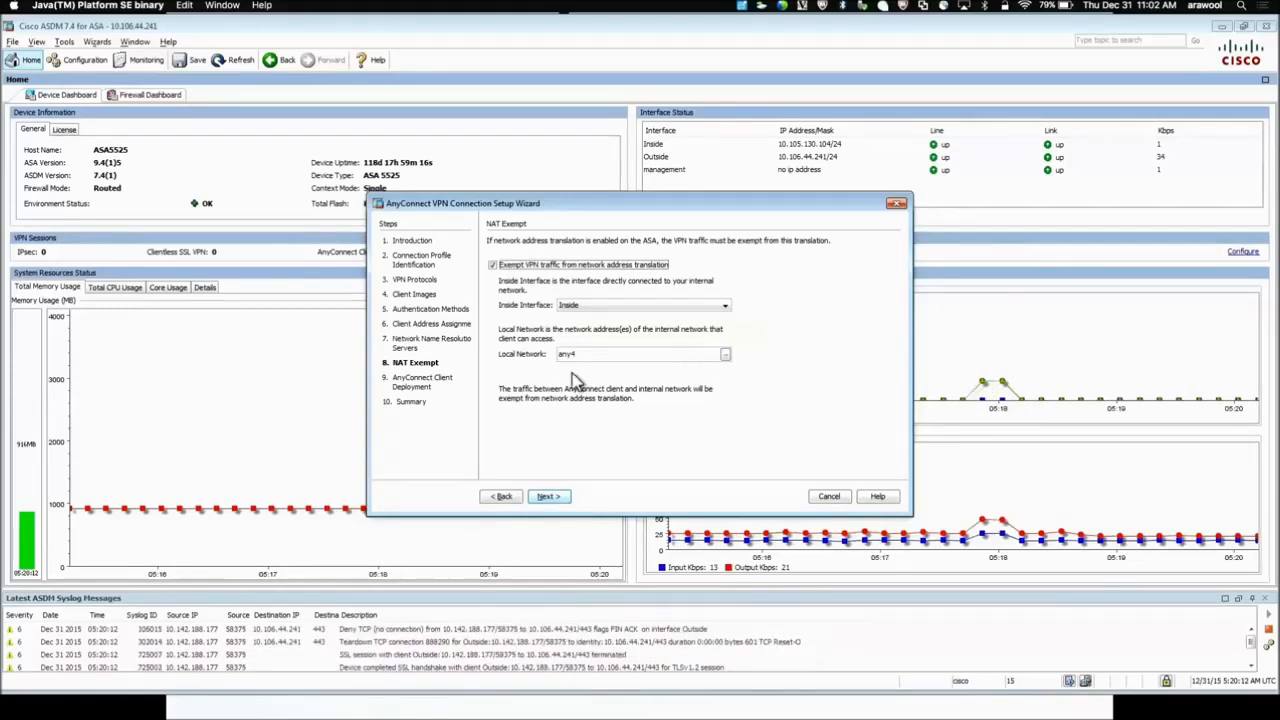
pyautogui.click(549, 497)
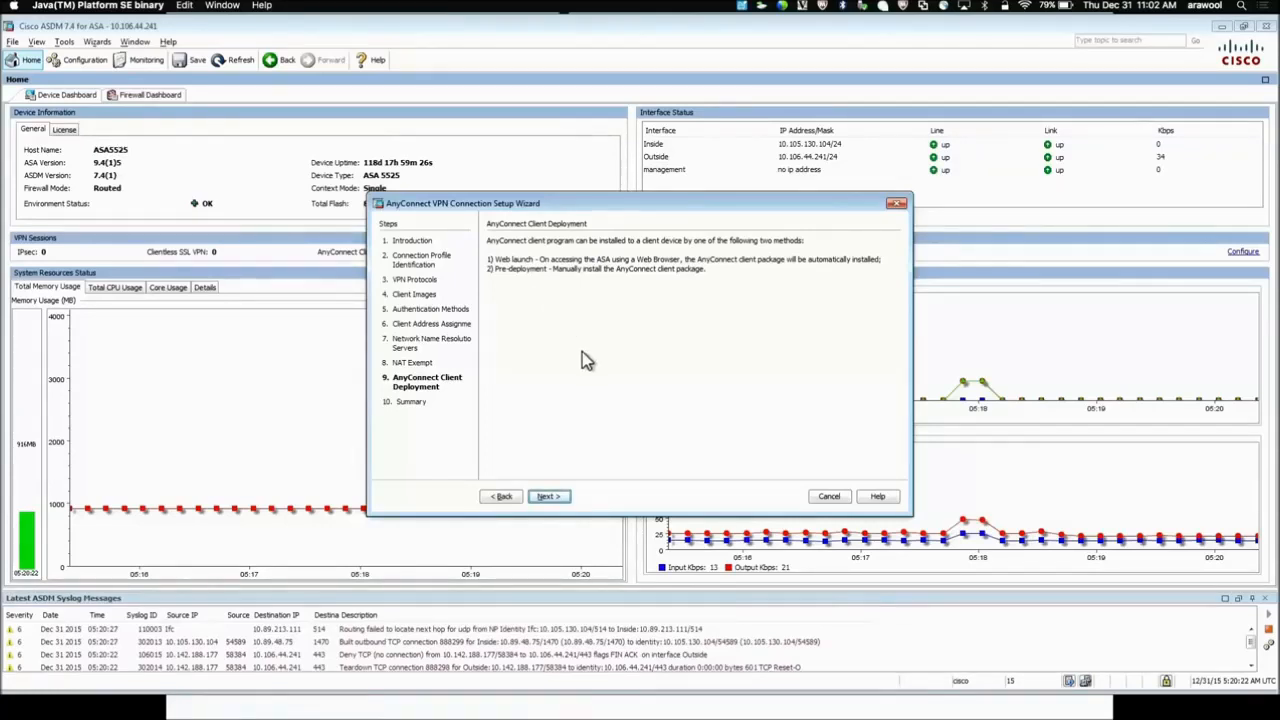
# Finish the wizard from the summary and send the generated CLI commands to the ASA
pyautogui.click(548, 497)
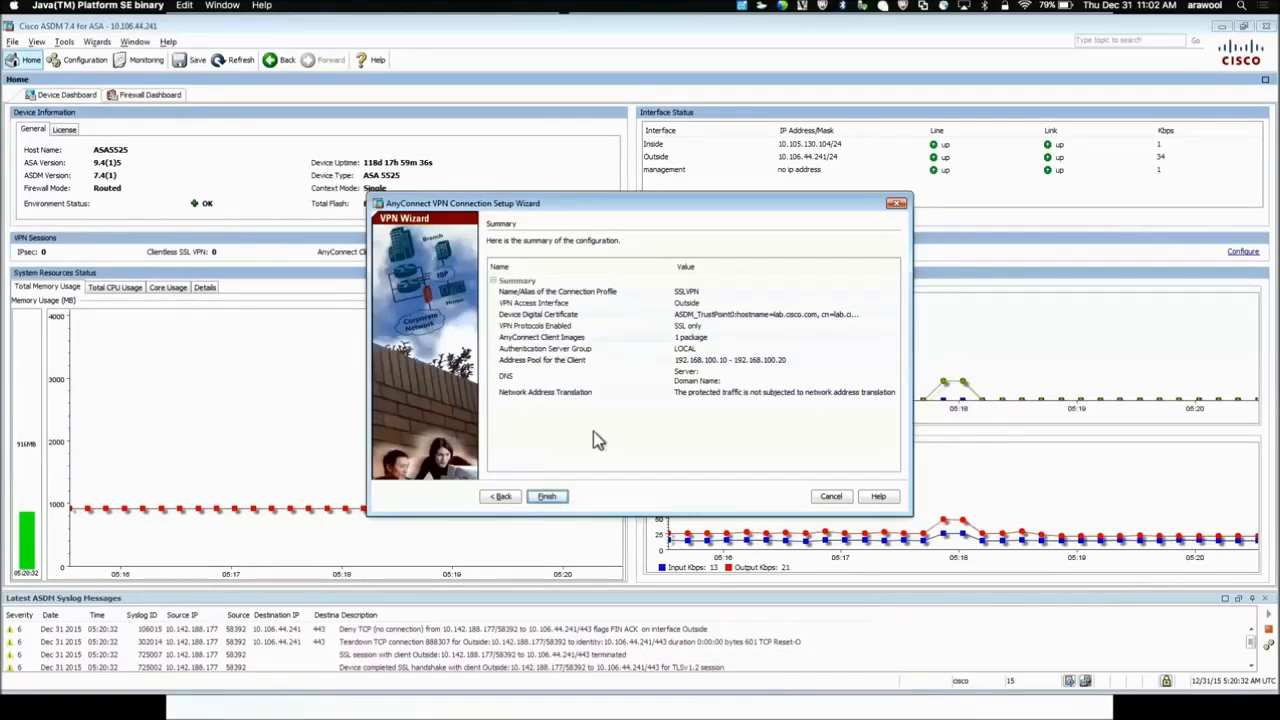
pyautogui.click(548, 499)
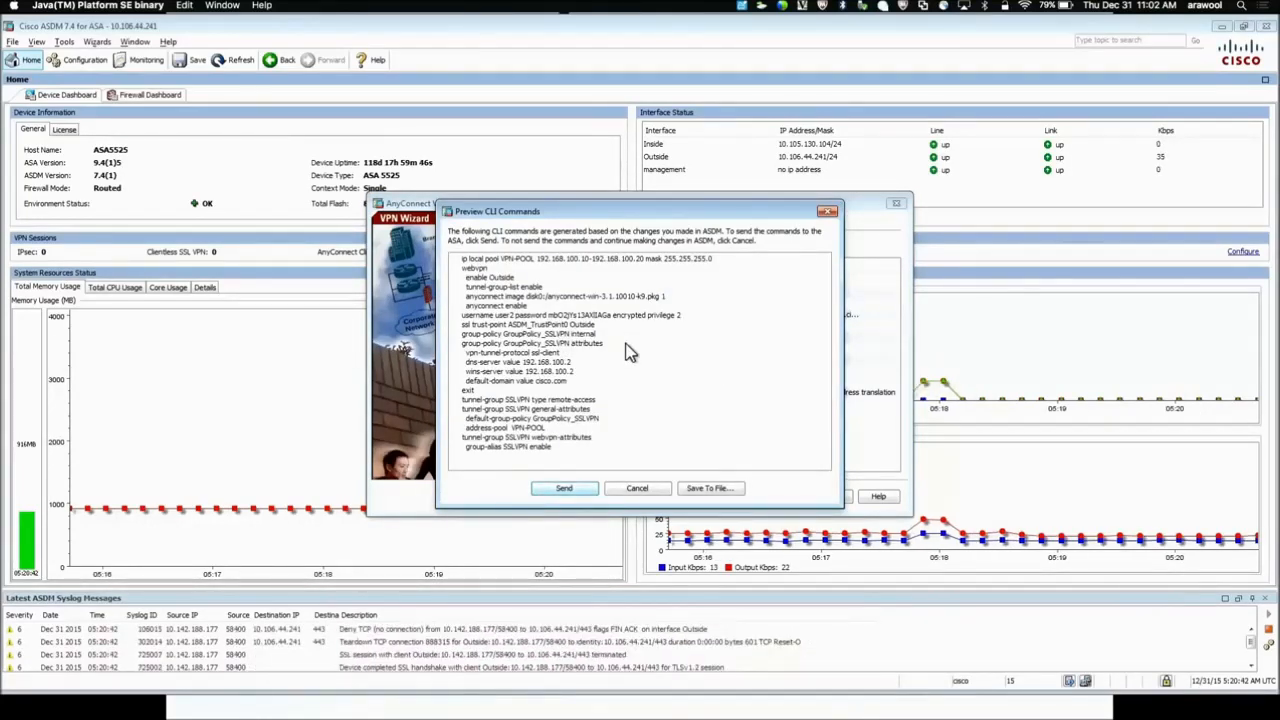
pyautogui.click(567, 490)
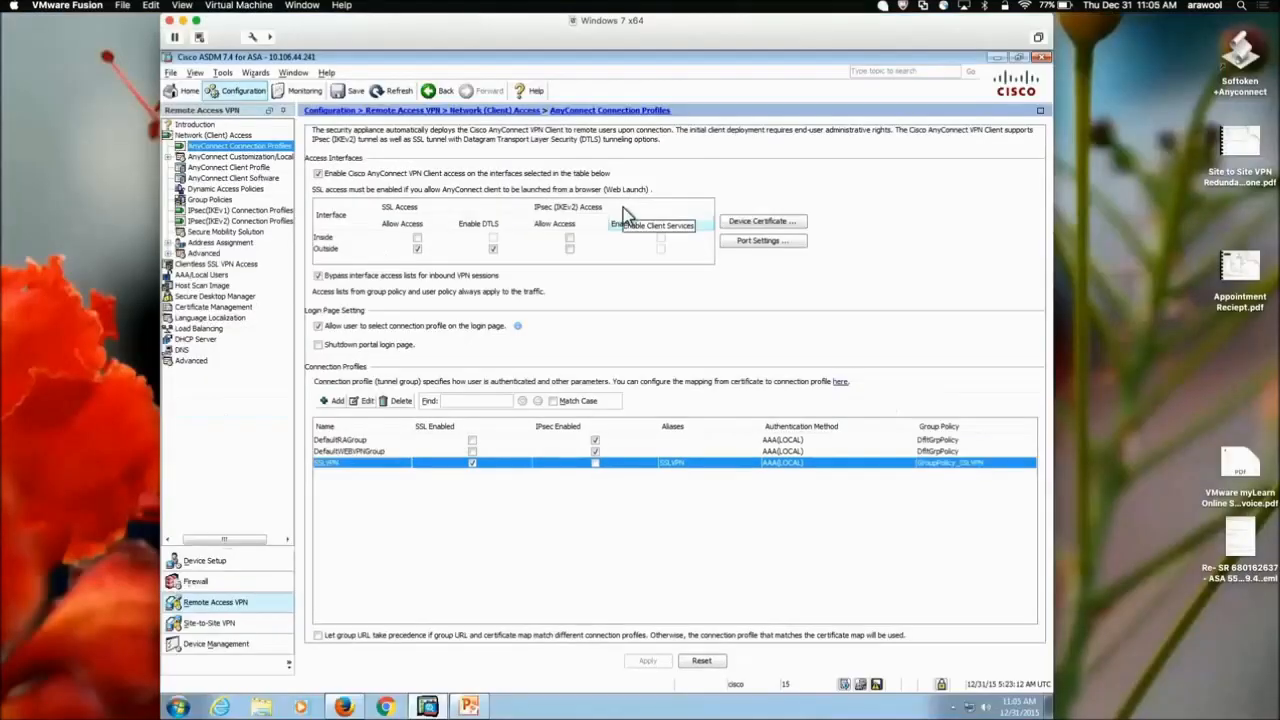
# Start the Cisco AnyConnect Secure Mobility Client from the Start menu
pyautogui.click(178, 706)
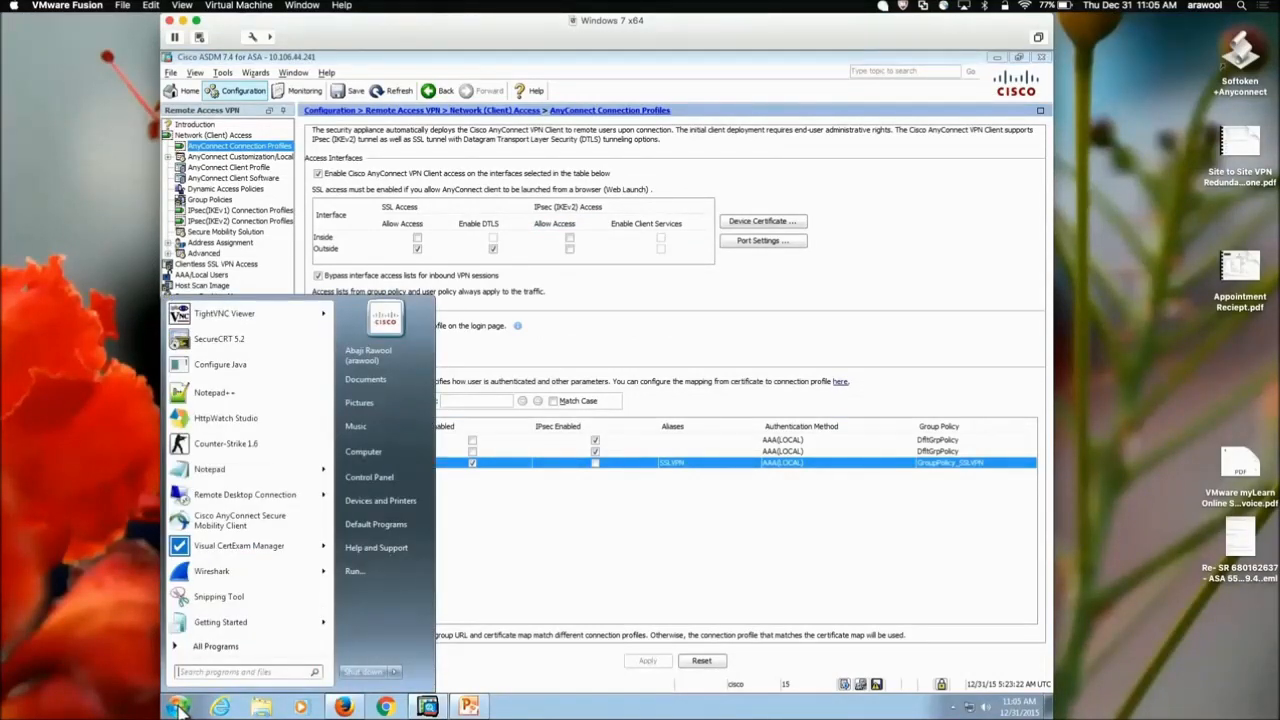
pyautogui.click(222, 525)
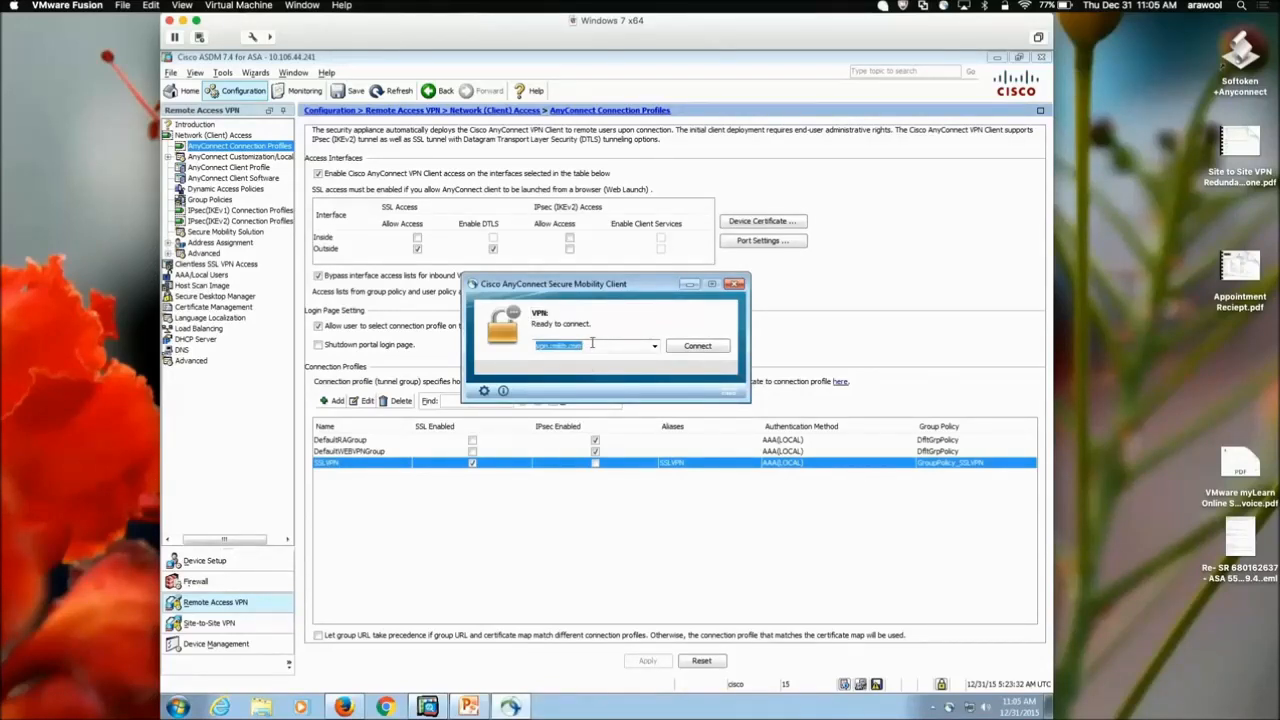
# Connect to server 10.106.44.241, accepting its untrusted certificate
pyautogui.press('BackSpace')
pyautogui.write('10.106.44.241')
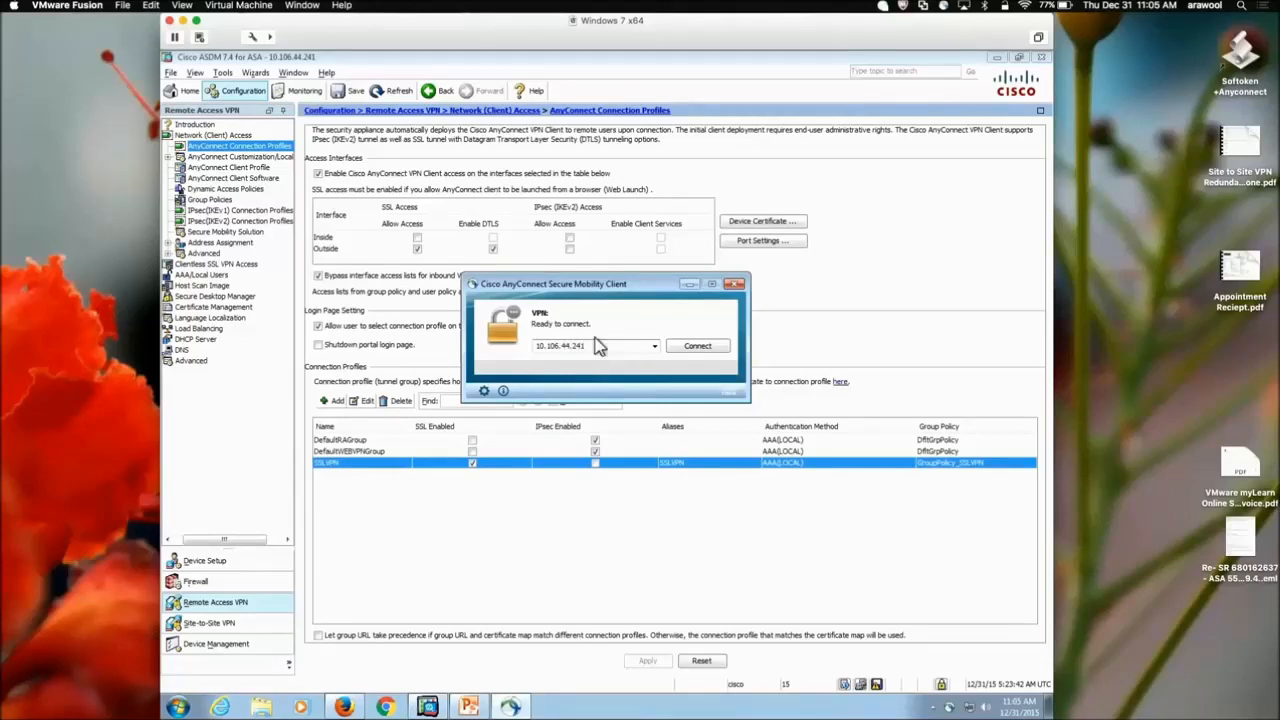
pyautogui.click(683, 351)
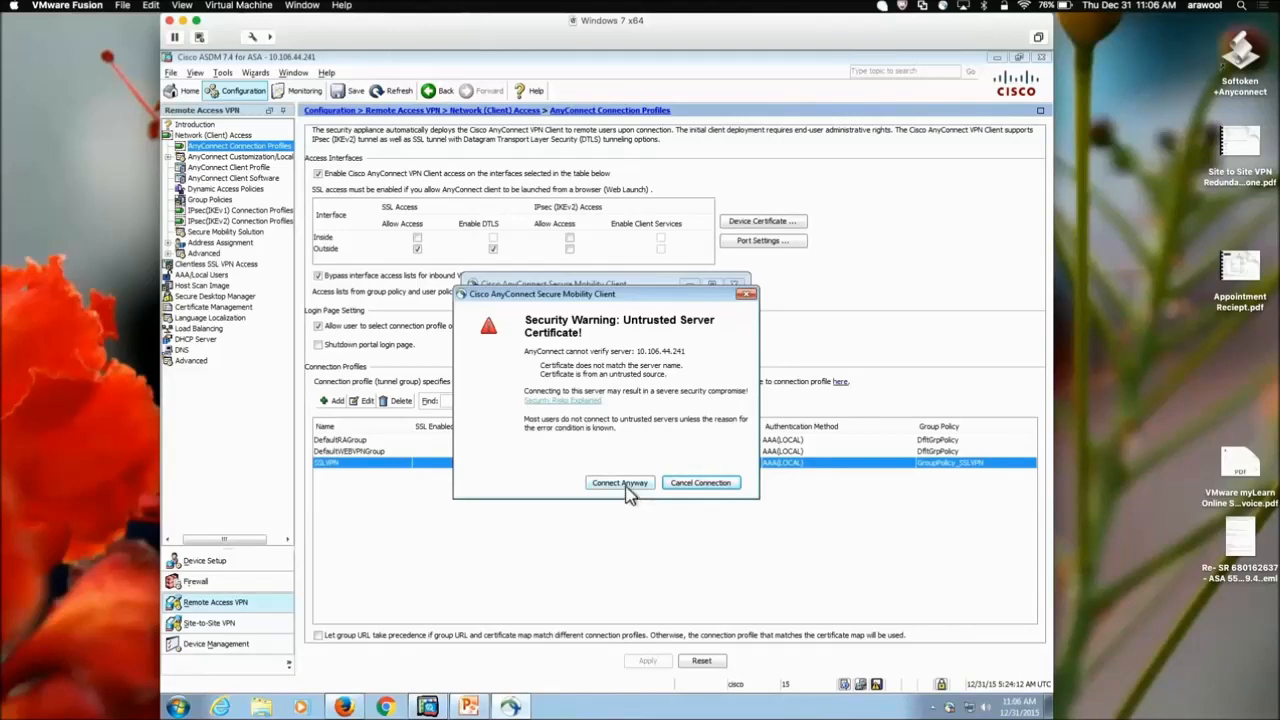
pyautogui.click(627, 486)
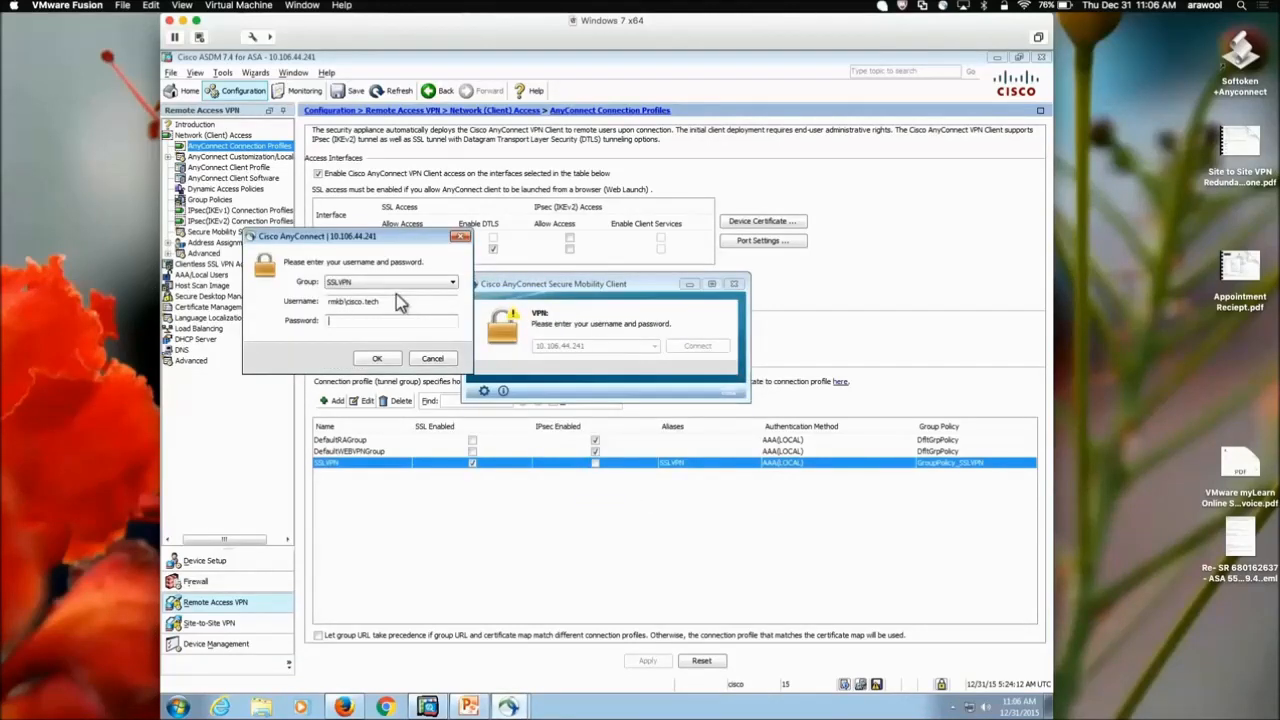
# Log in with the test user's username and password
pyautogui.moveTo(382, 301); pyautogui.dragTo(290, 312)
pyautogui.press('BackSpace')
pyautogui.write('user2')
pyautogui.click(355, 322)
pyautogui.write('****')
pyautogui.click(372, 360)
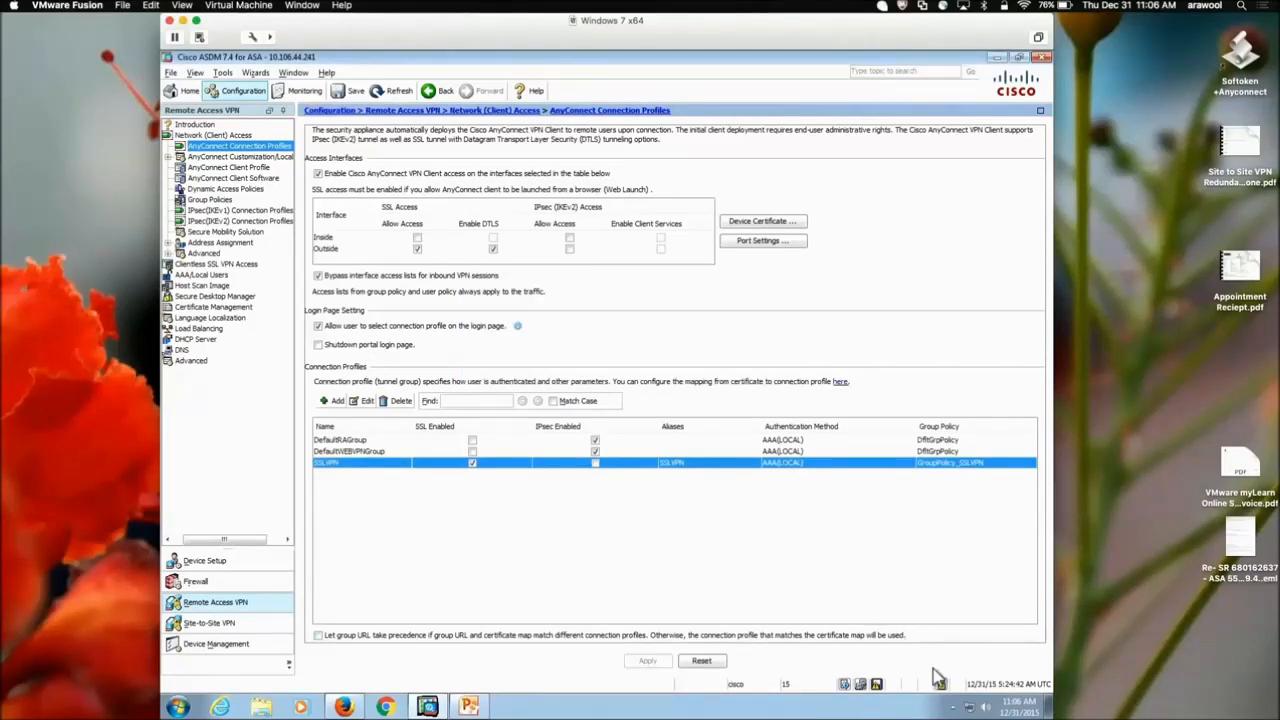
# Review the AnyConnect session statistics and route details, confirming 0.0.0.0/0 is the secured route
pyautogui.click(952, 706)
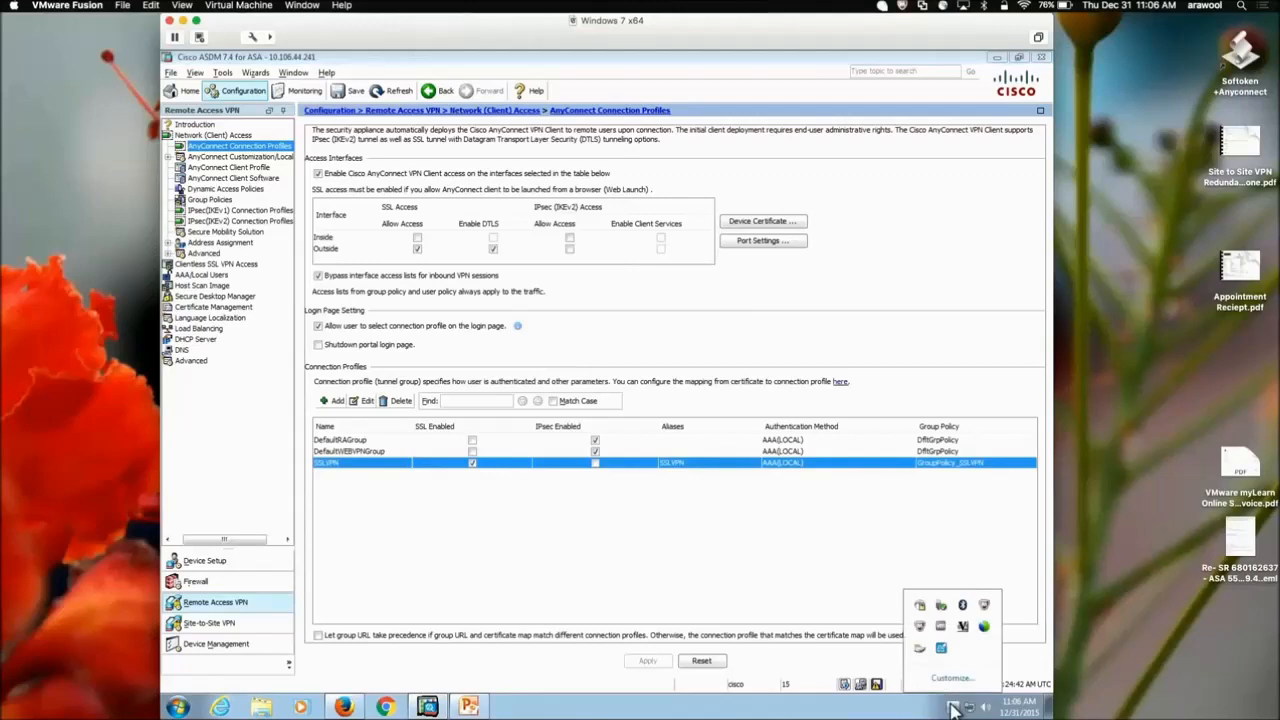
pyautogui.click(920, 606)
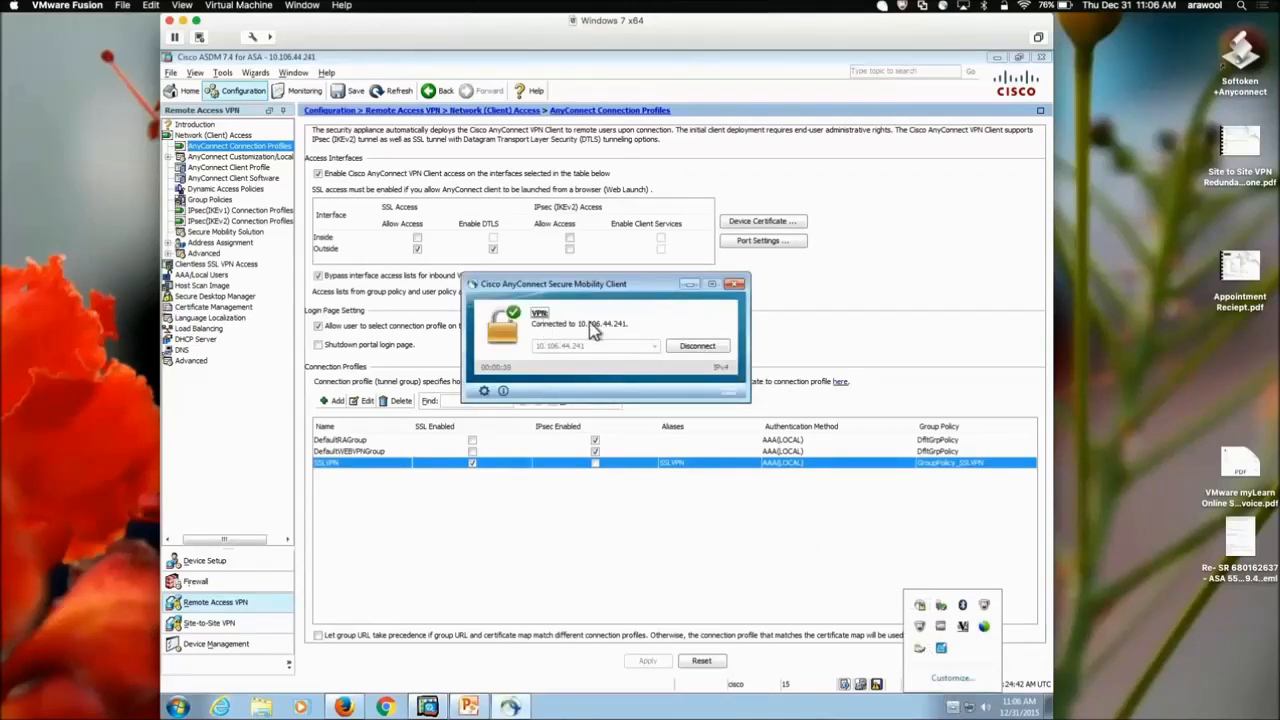
pyautogui.click(484, 393)
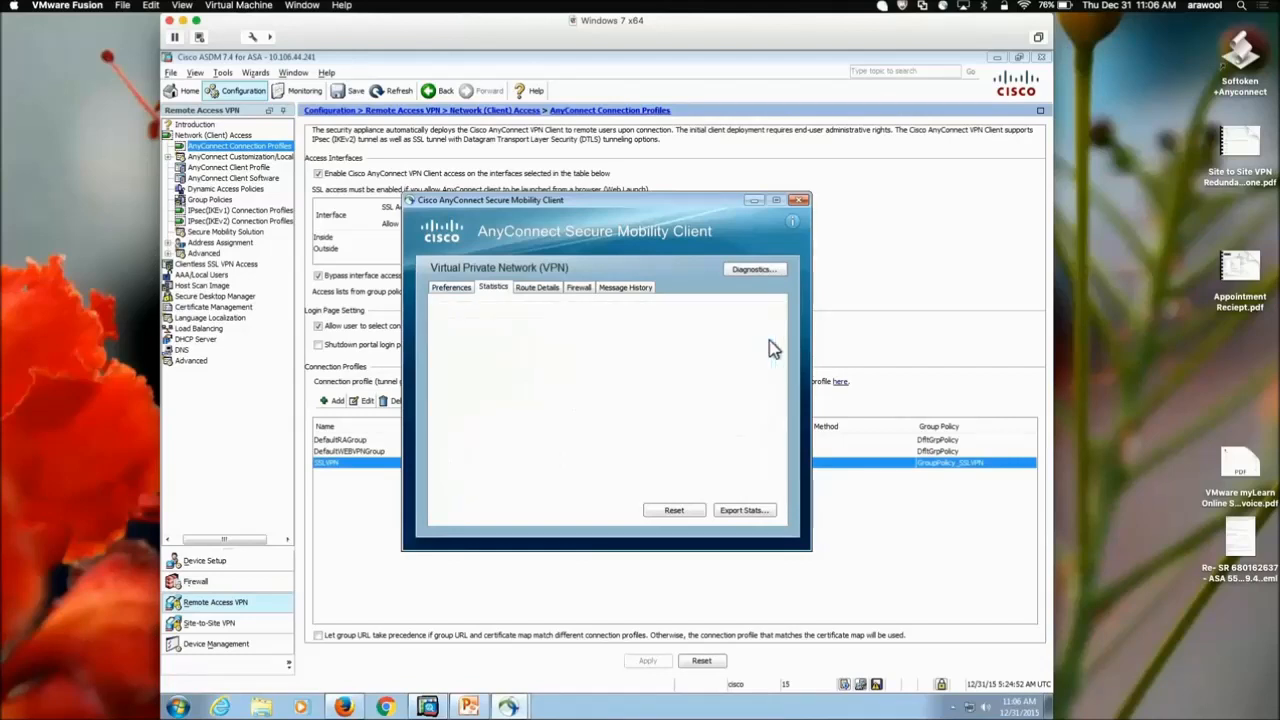
pyautogui.moveTo(769, 350); pyautogui.dragTo(772, 378)
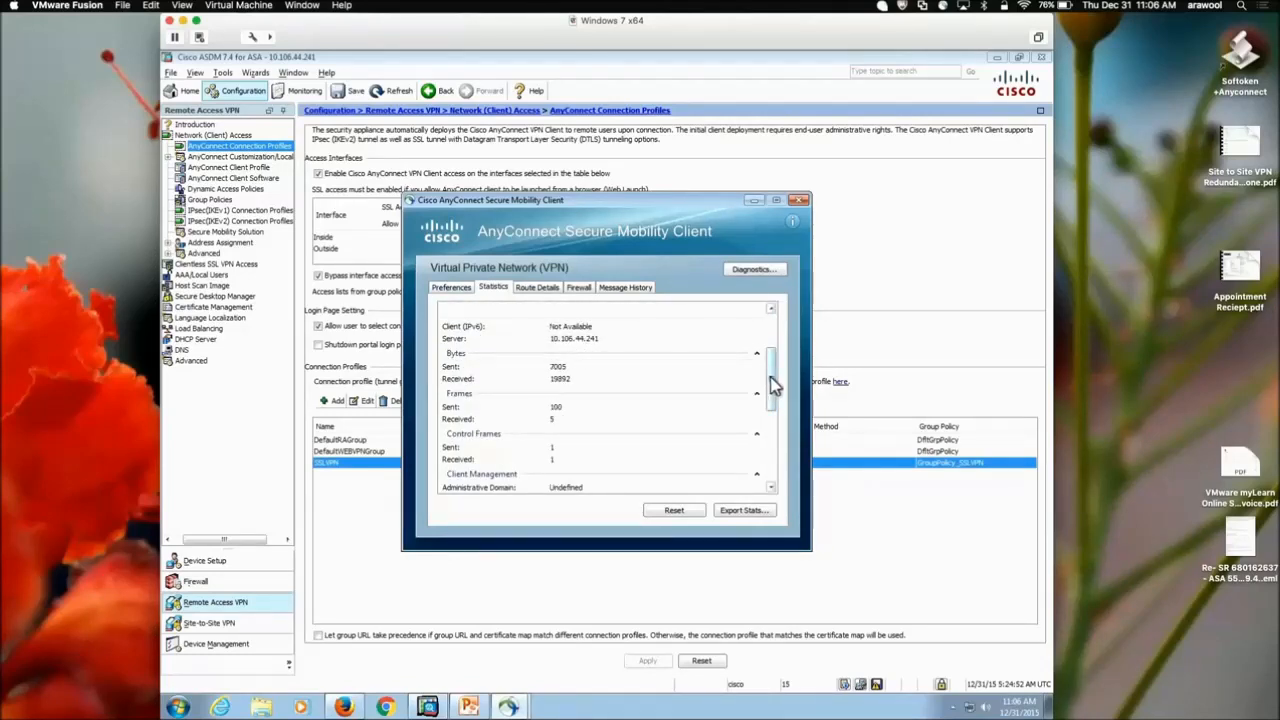
pyautogui.moveTo(770, 380); pyautogui.dragTo(762, 330)
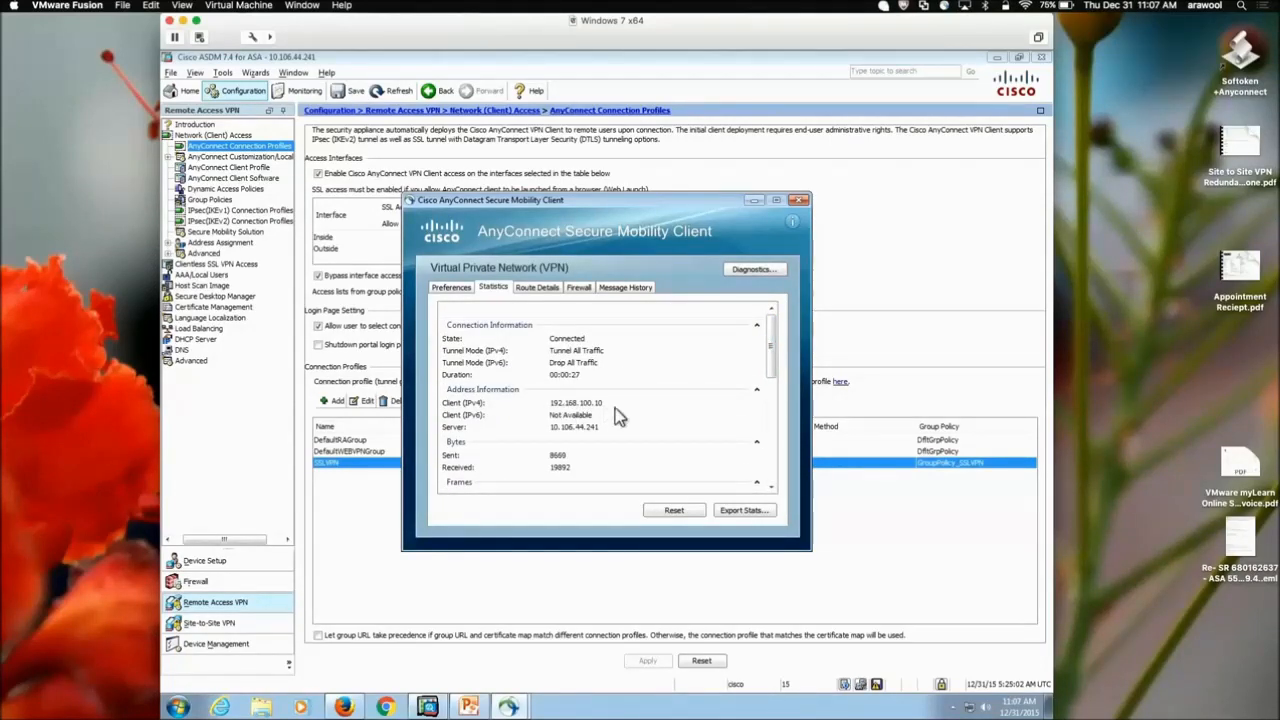
pyautogui.click(537, 290)
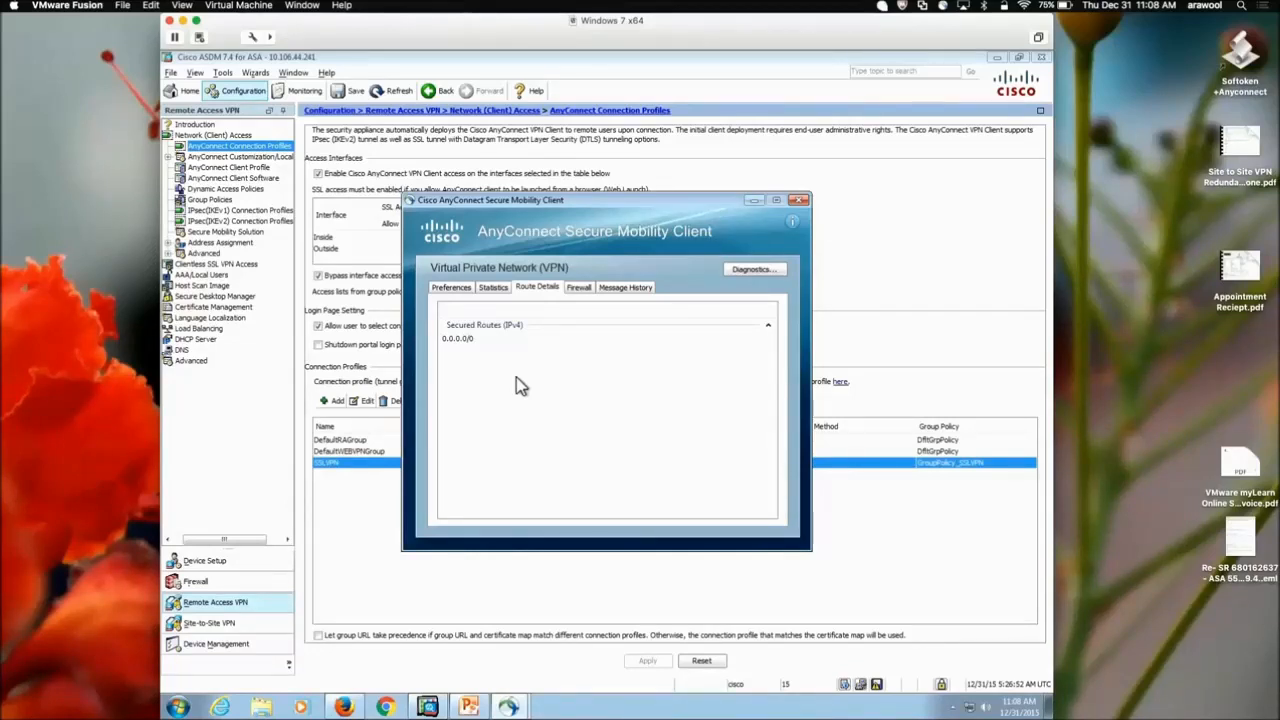
pyautogui.click(798, 202)
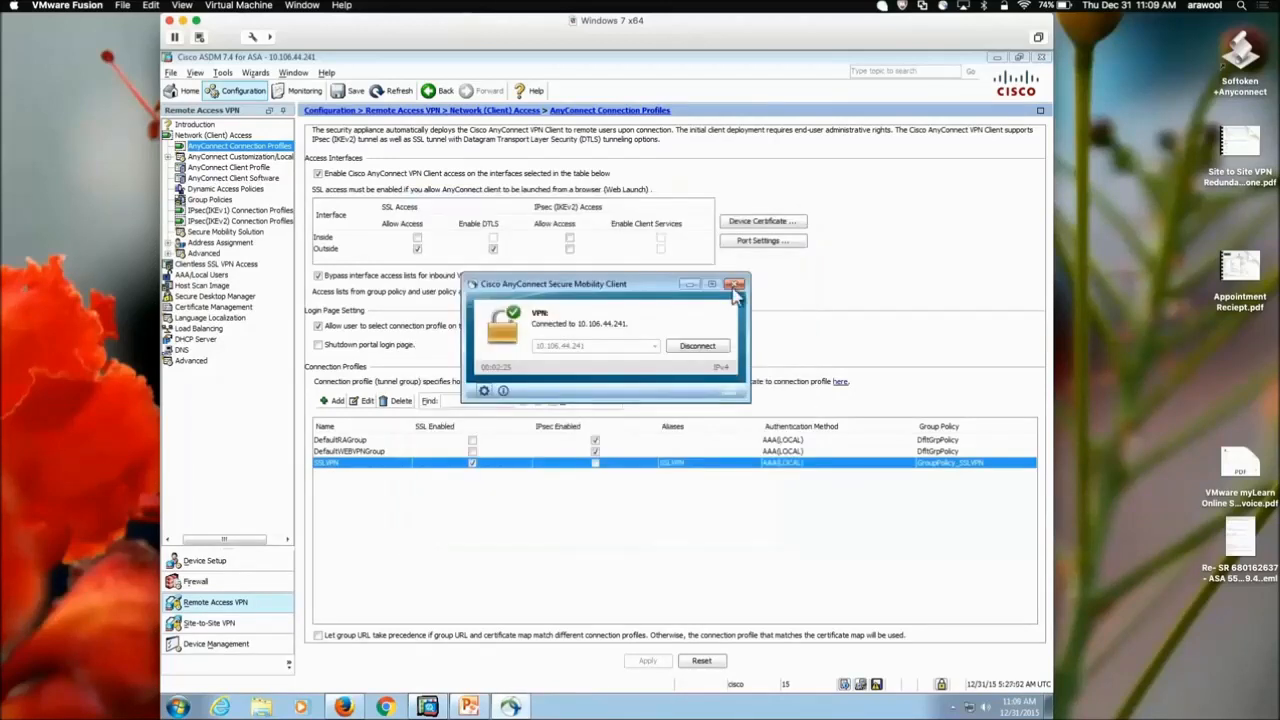
# Disconnect AnyConnect, then edit GroupPolicy_SSLVPN via the SSLVPN profile's group policy Manage list
pyautogui.click(697, 348)
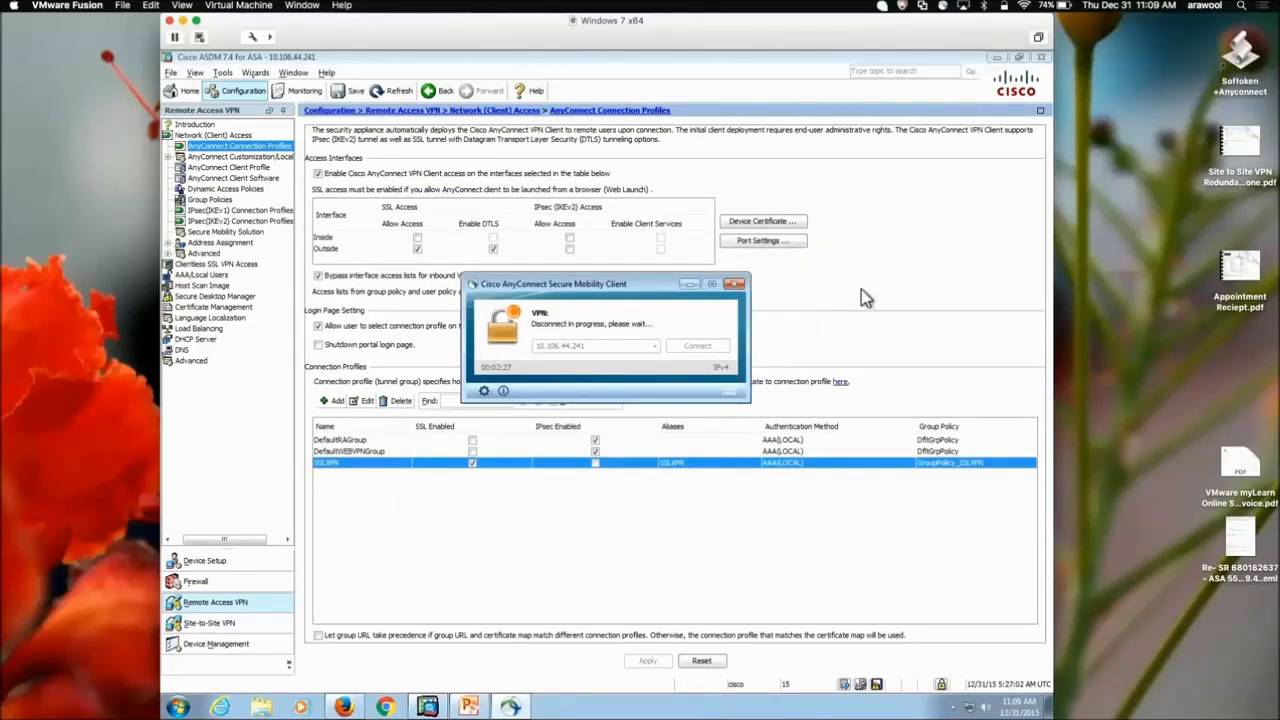
pyautogui.click(506, 515)
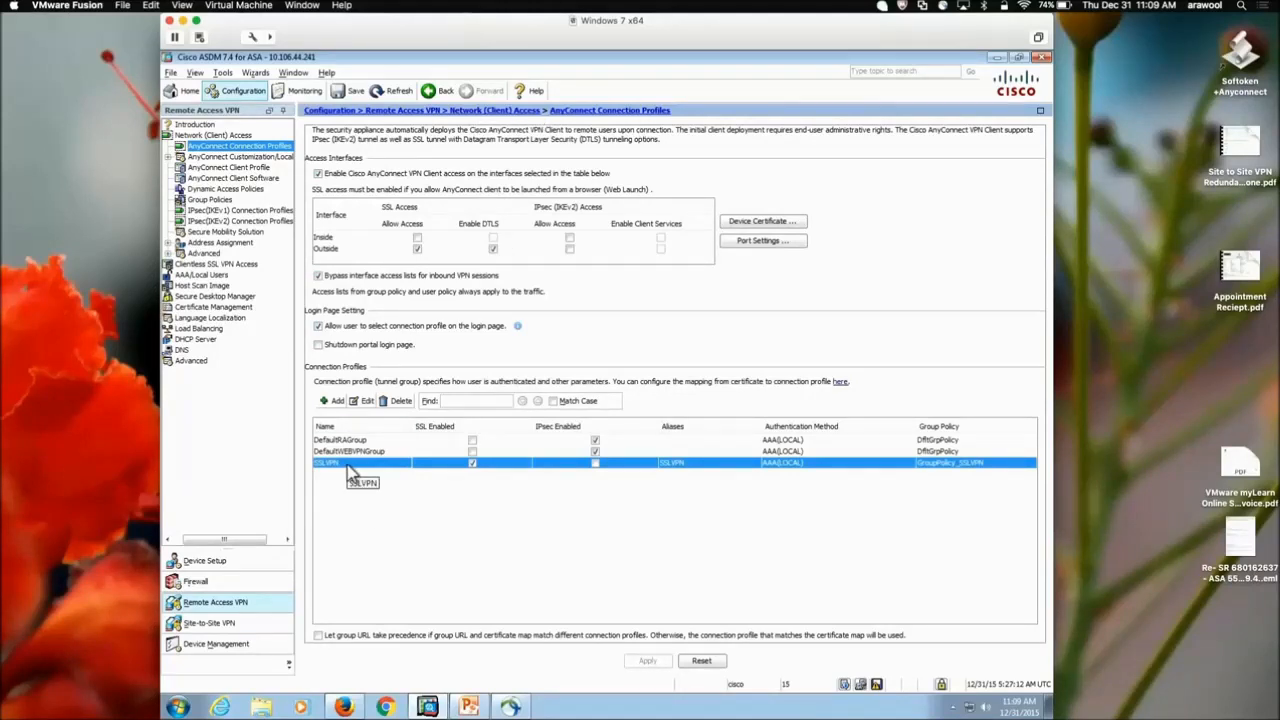
pyautogui.click(366, 402)
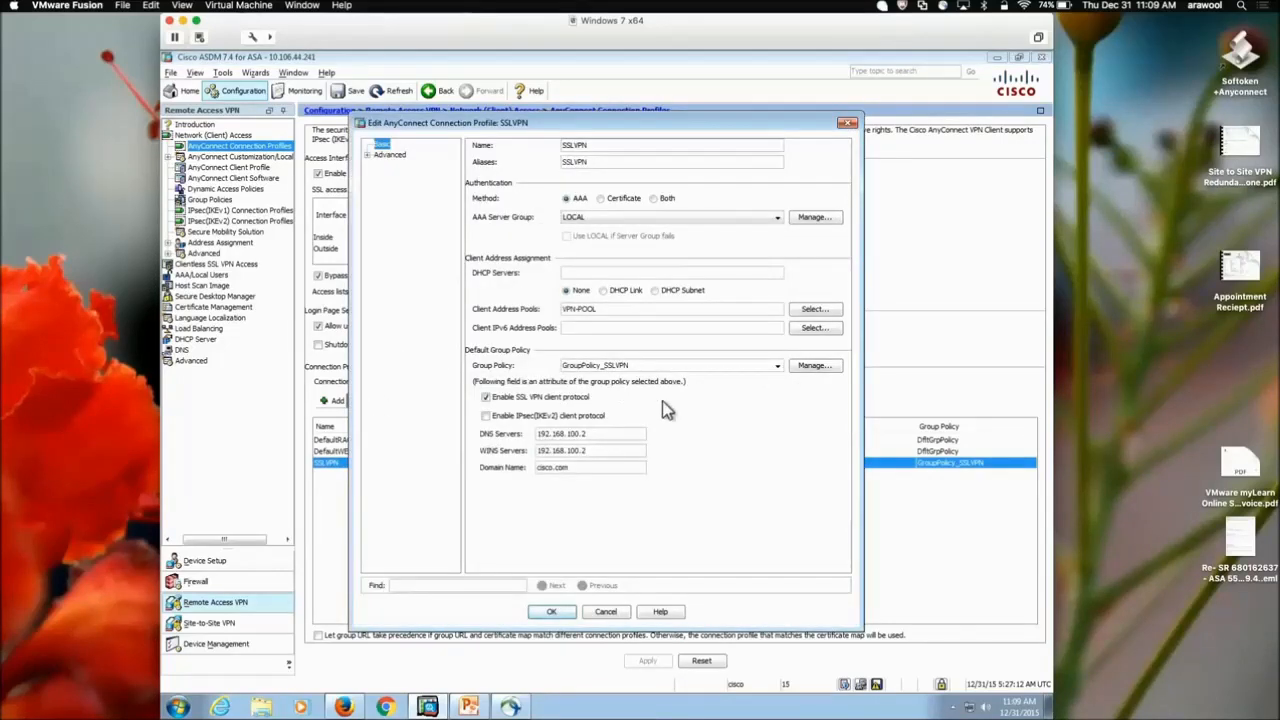
pyautogui.click(814, 367)
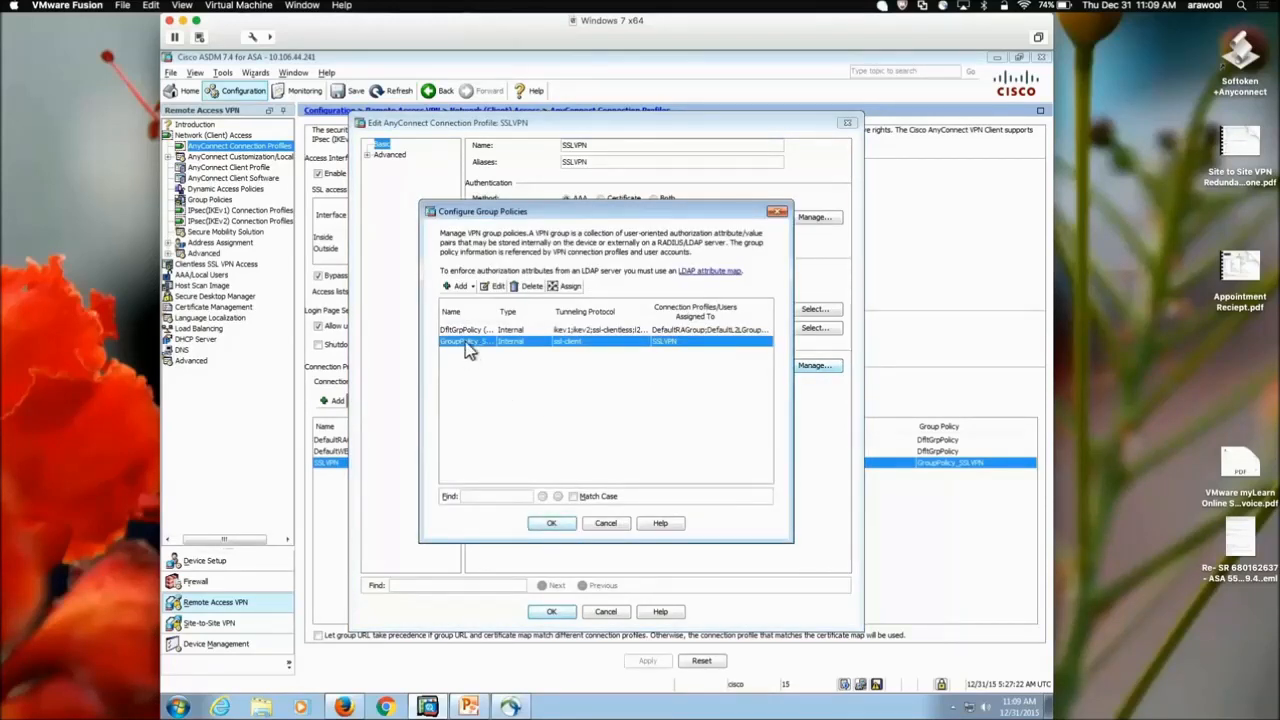
pyautogui.click(493, 288)
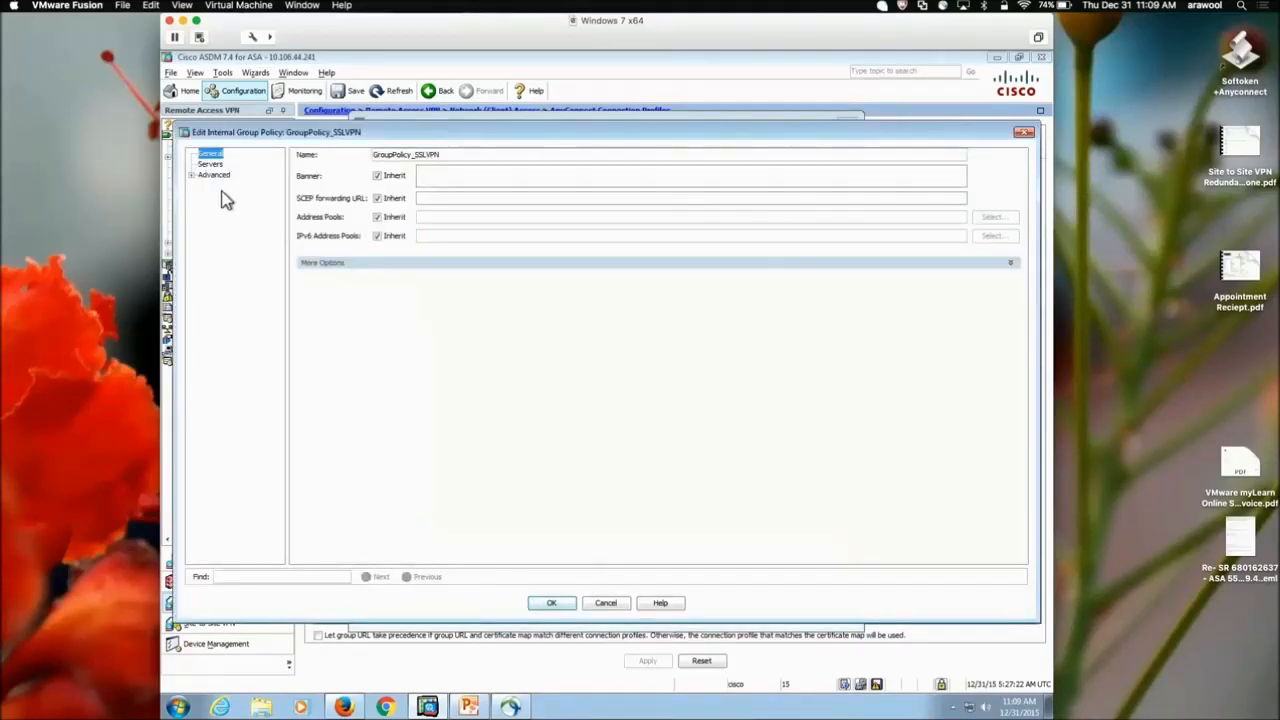
# Set split tunneling to Tunnel Network List Below, with Policy and Network List inheritance unchecked
pyautogui.click(192, 177)
pyautogui.click(236, 186)
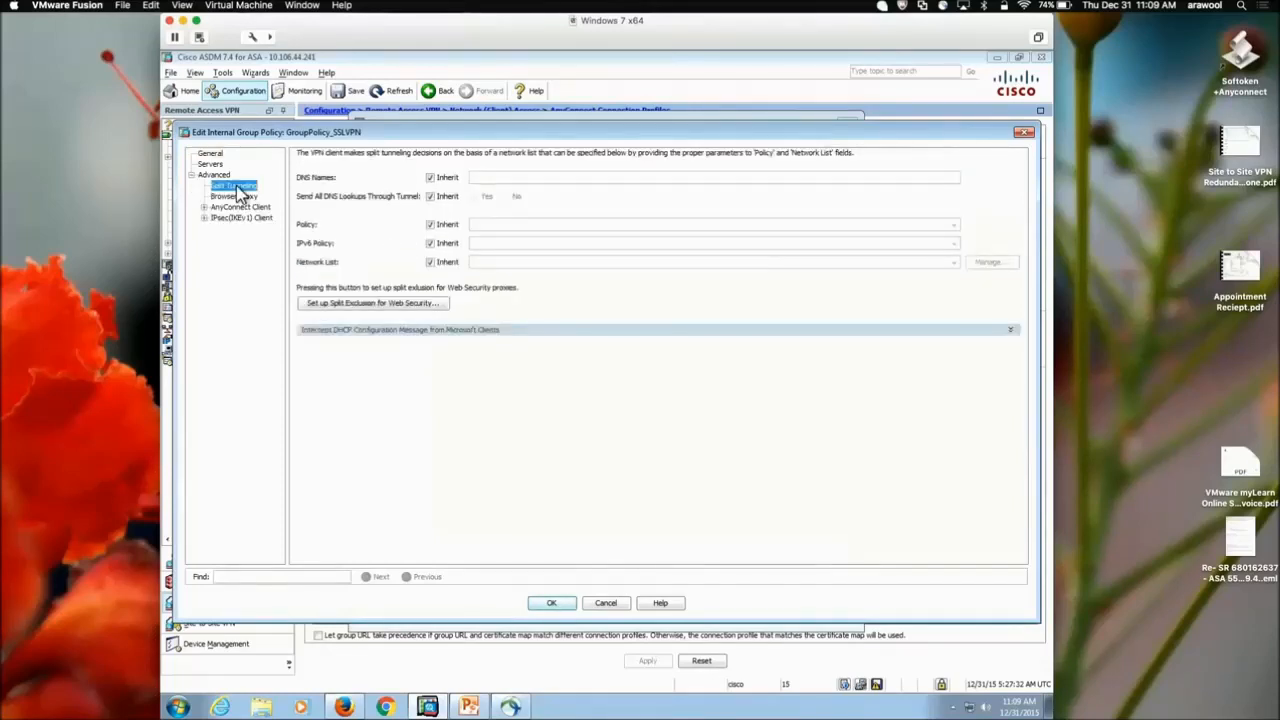
pyautogui.click(430, 226)
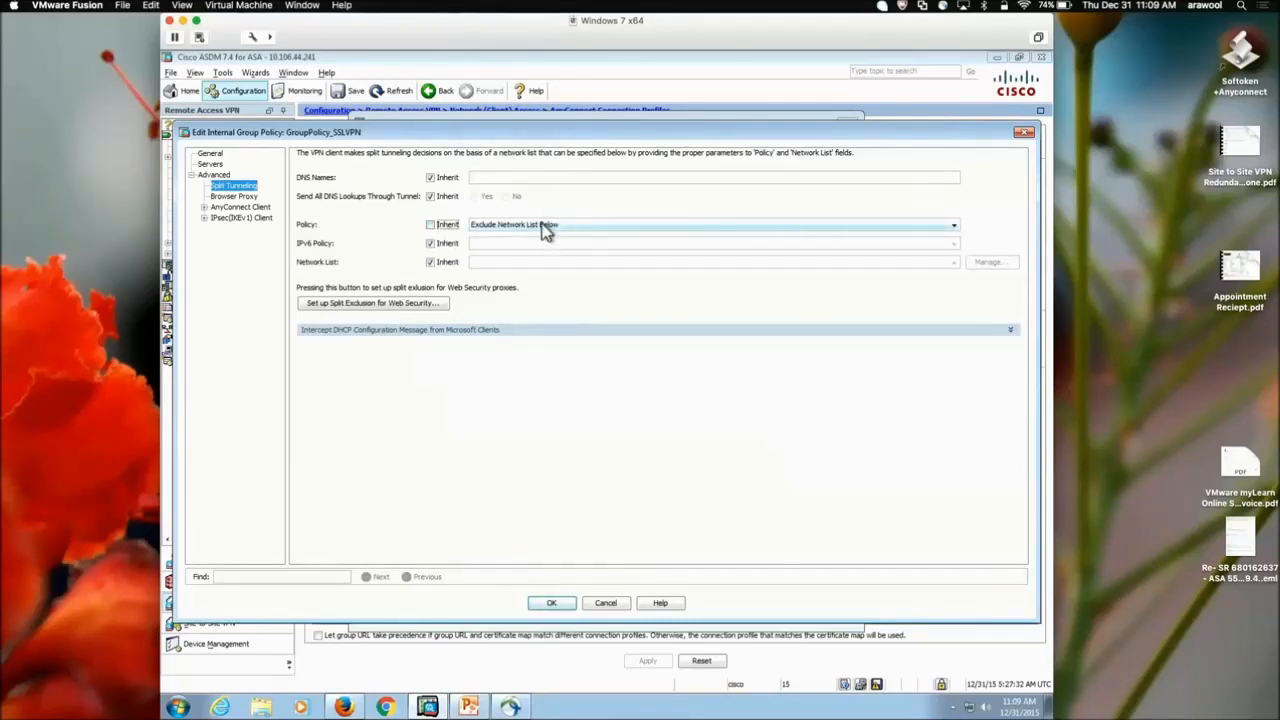
pyautogui.click(545, 228)
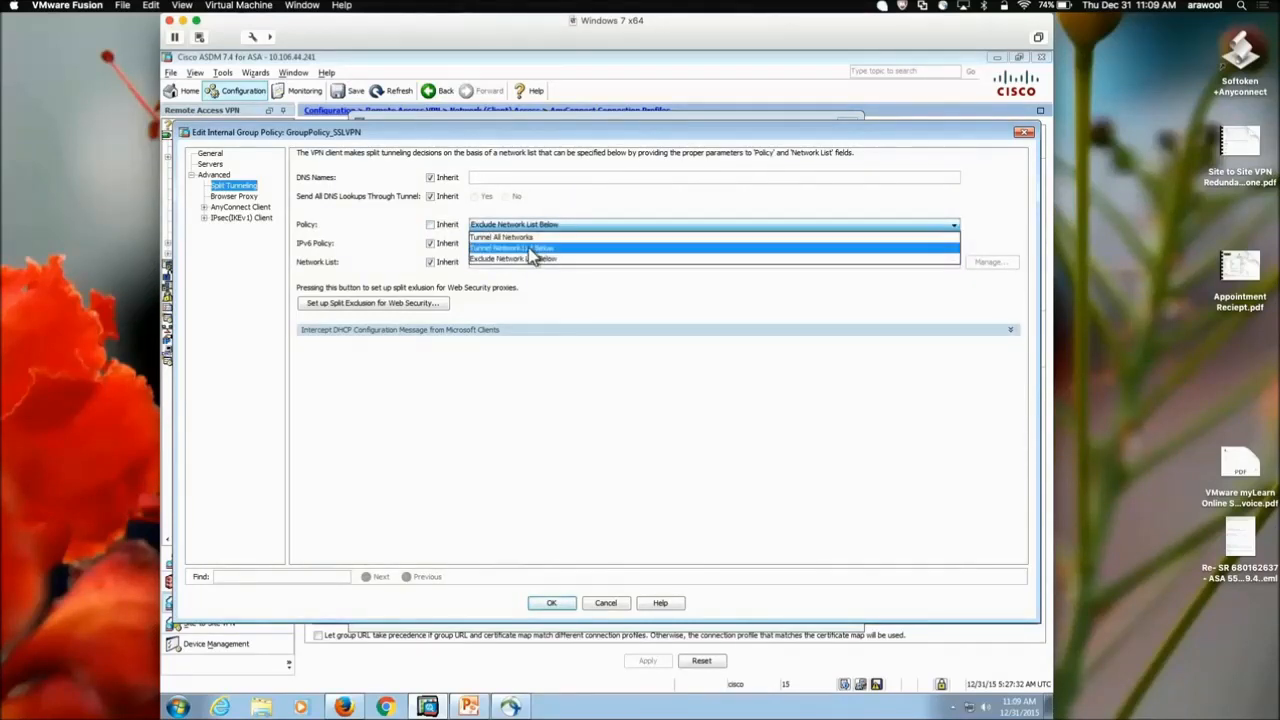
pyautogui.click(527, 248)
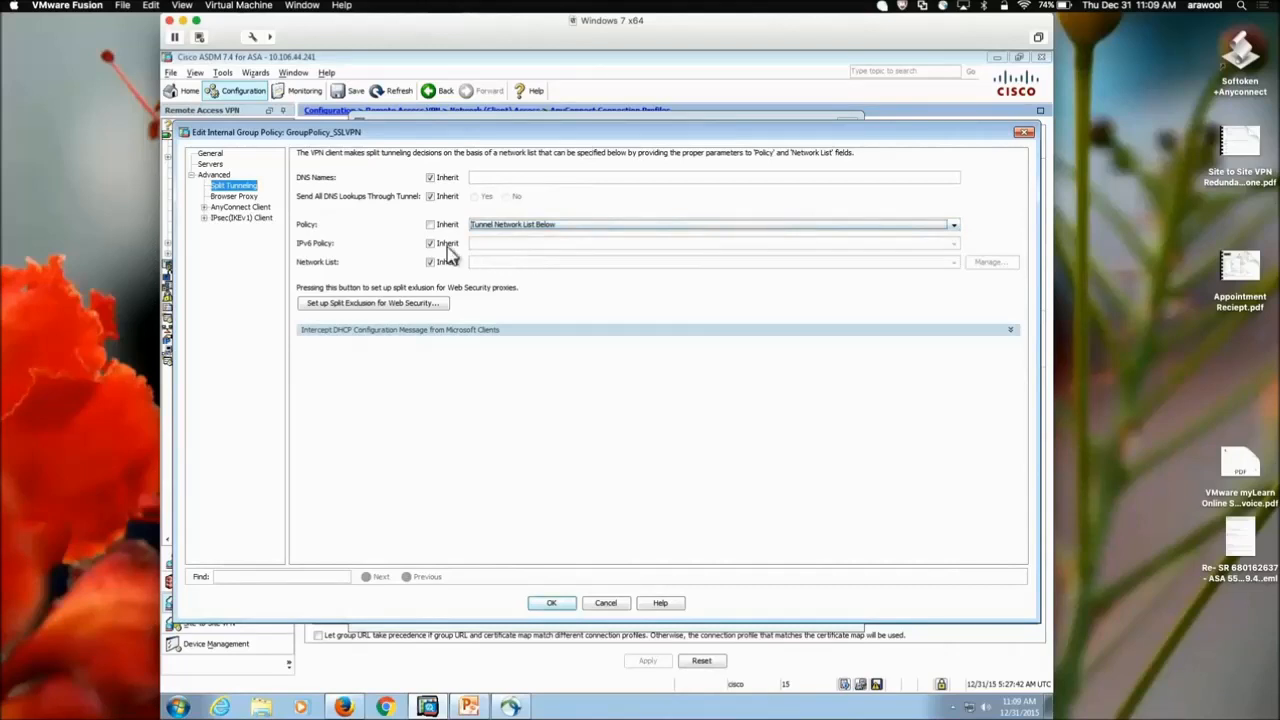
pyautogui.click(430, 263)
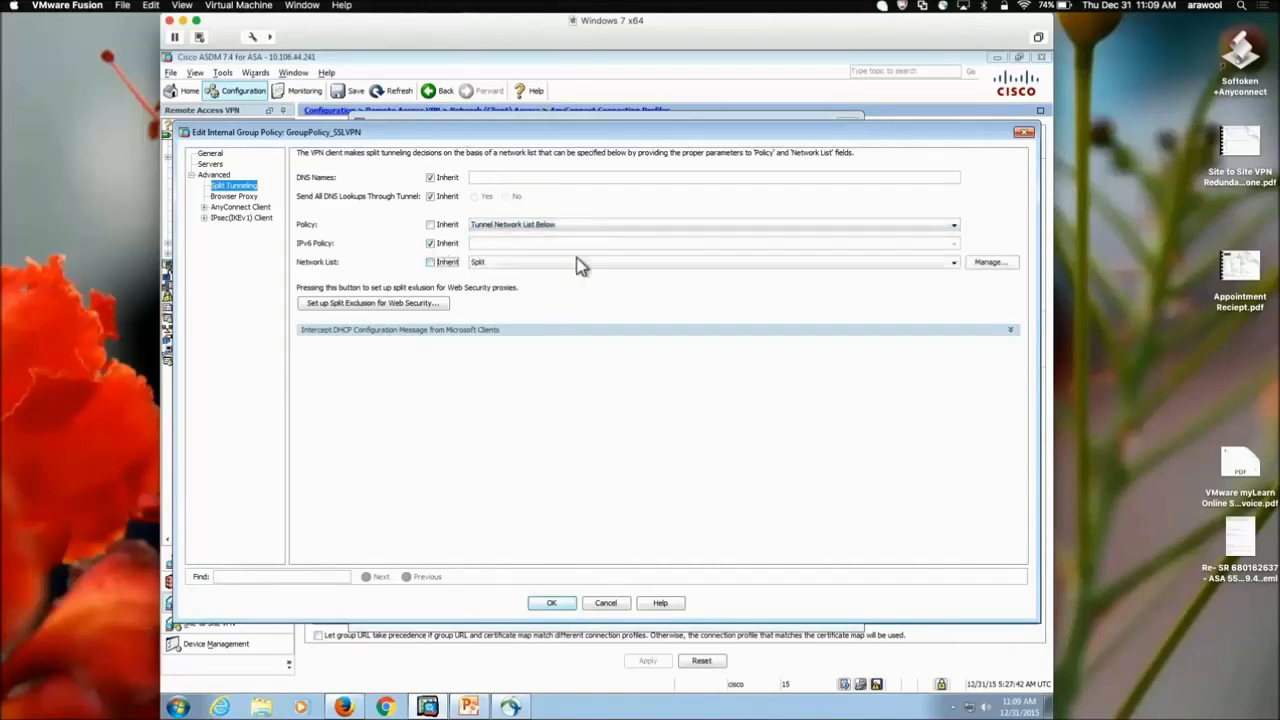
pyautogui.click(982, 265)
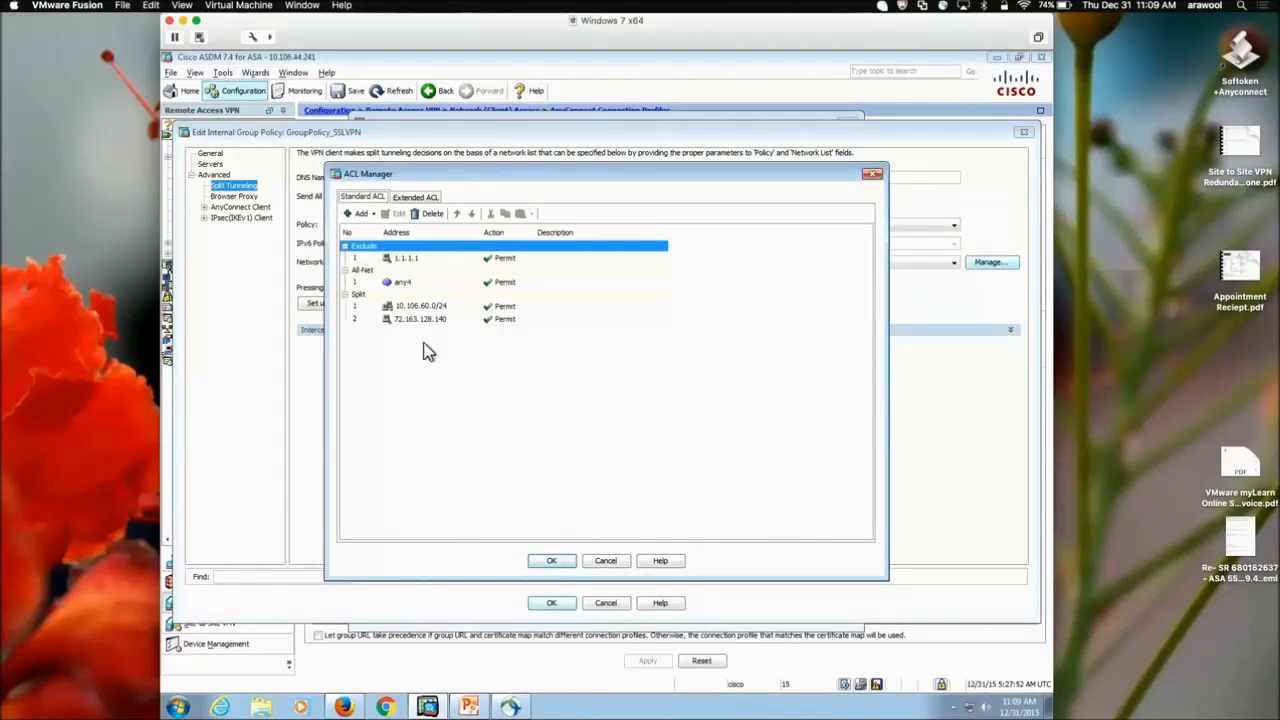
# Create a new standard ACL named Internal-LAN in the ACL Manager
pyautogui.click(360, 214)
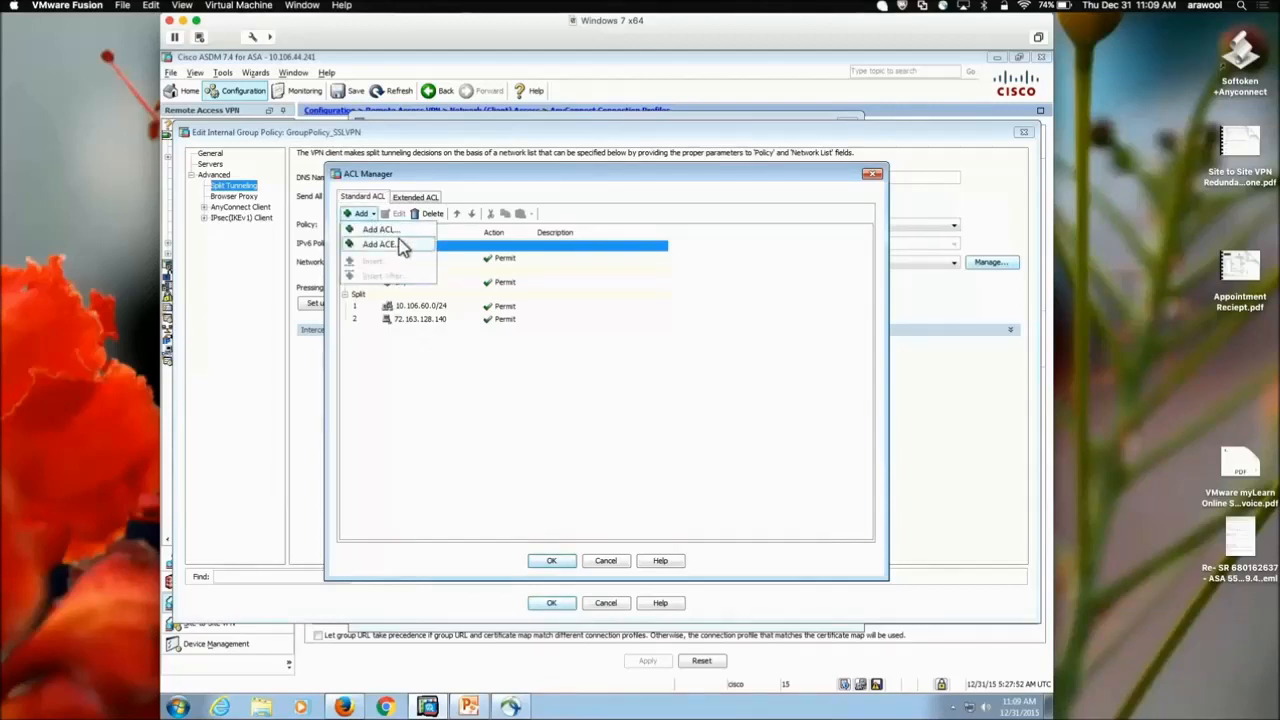
pyautogui.click(403, 231)
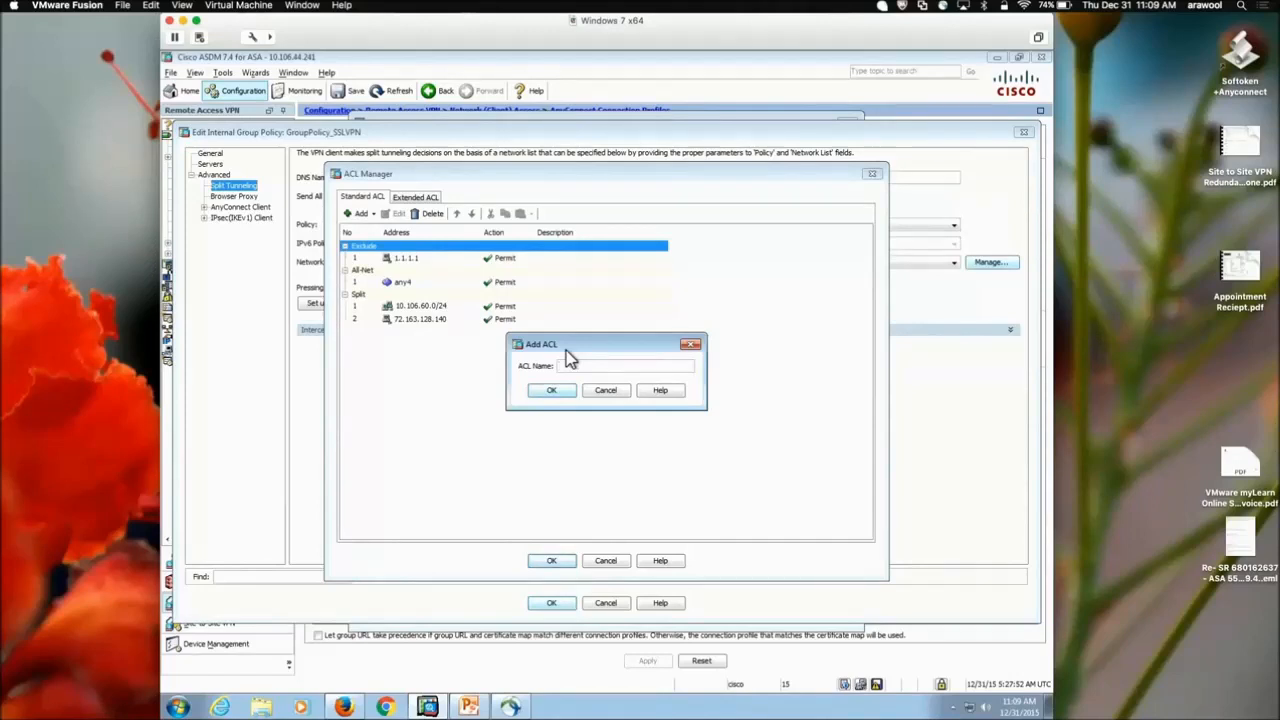
pyautogui.write('Internal-')
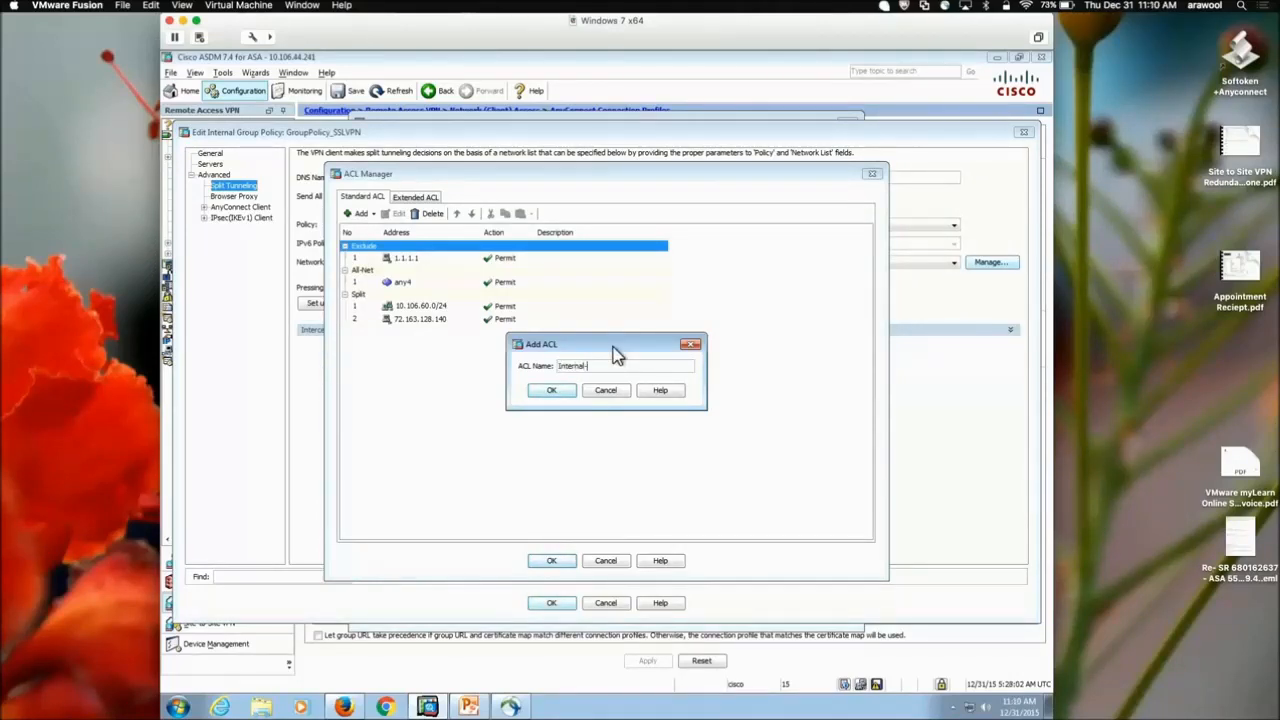
pyautogui.write('LAN')
pyautogui.click(552, 390)
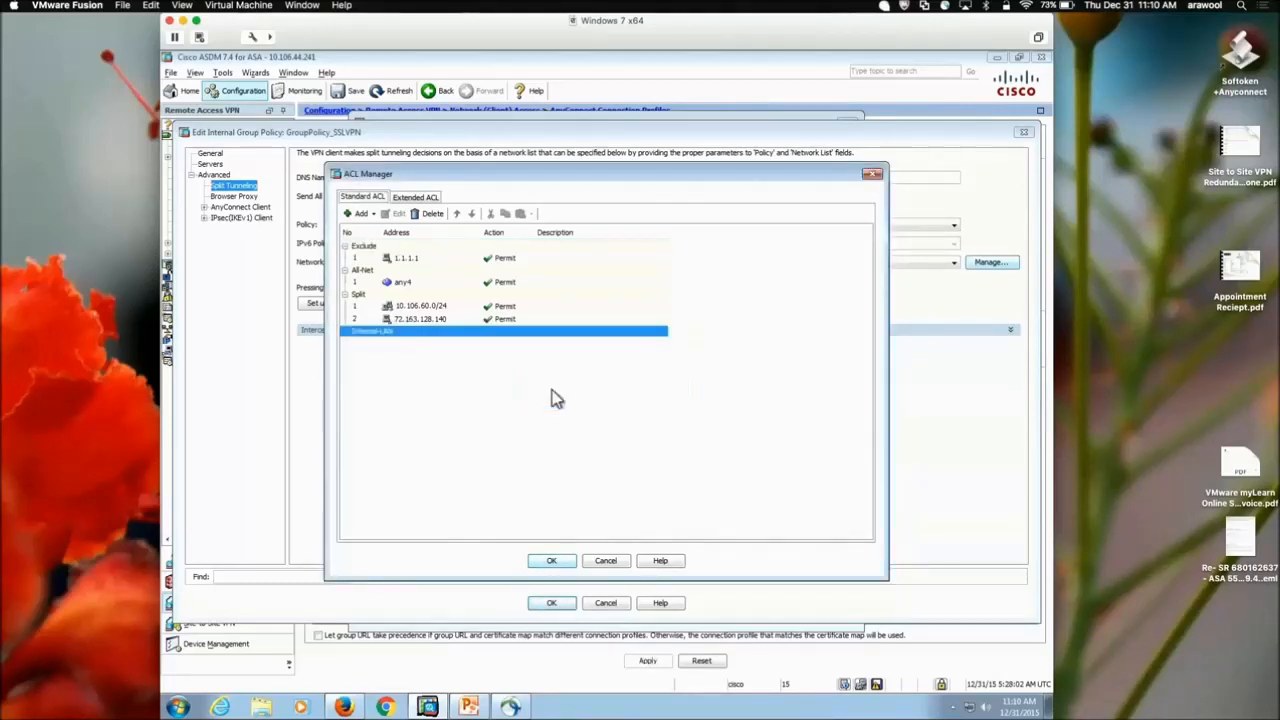
# Add a Permit 192.168.200.0/24 entry to Internal-LAN and use it as the split-tunnel list
pyautogui.click(362, 213)
pyautogui.click(390, 245)
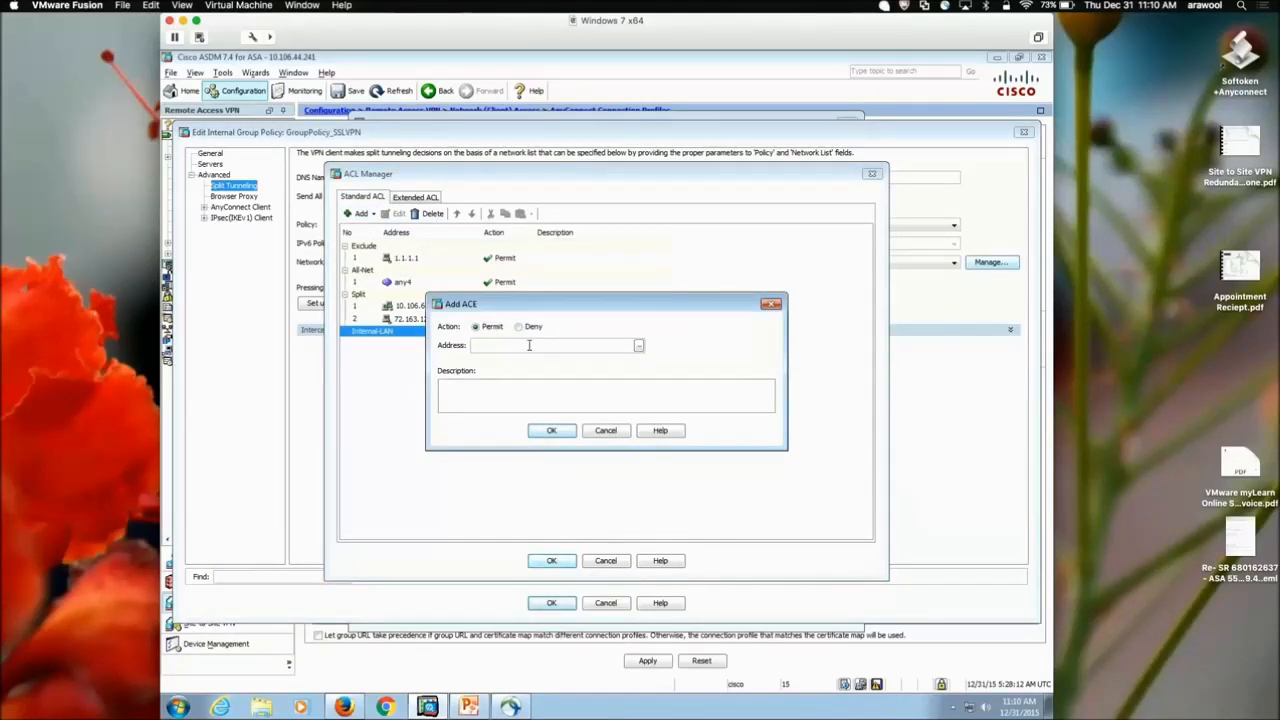
pyautogui.write('192.168.200')
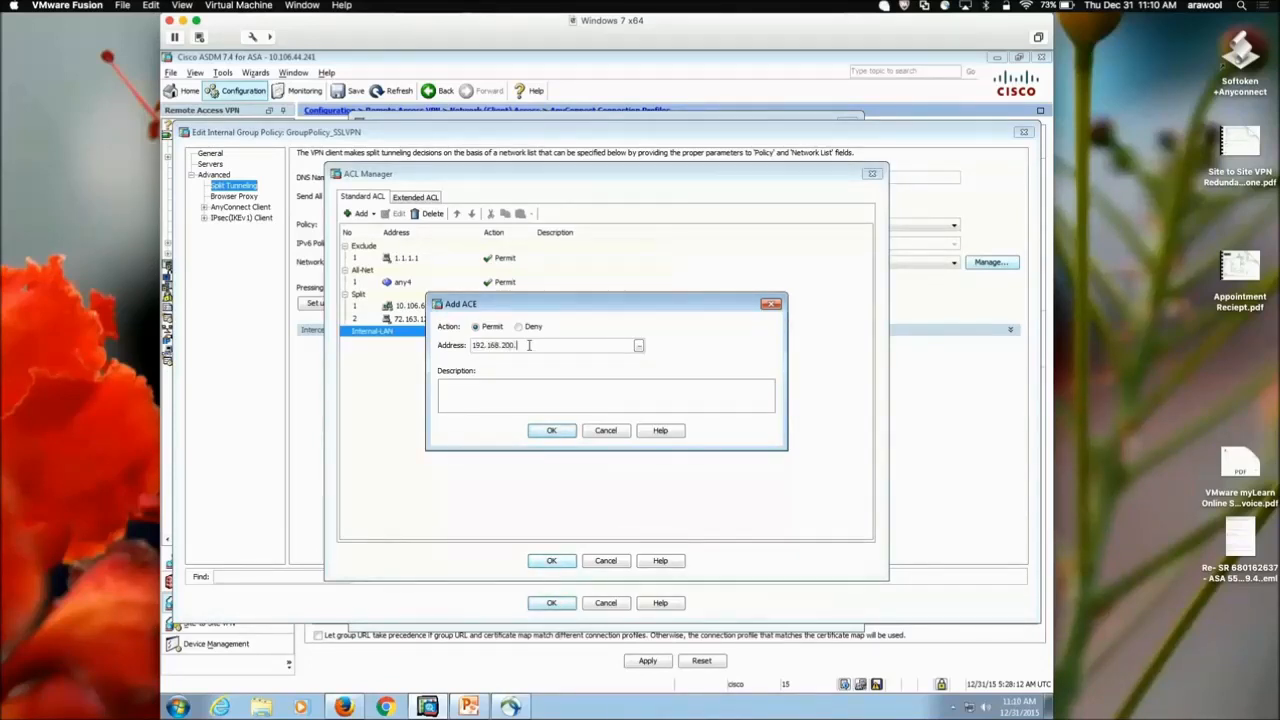
pyautogui.write('.0/24')
pyautogui.click(551, 433)
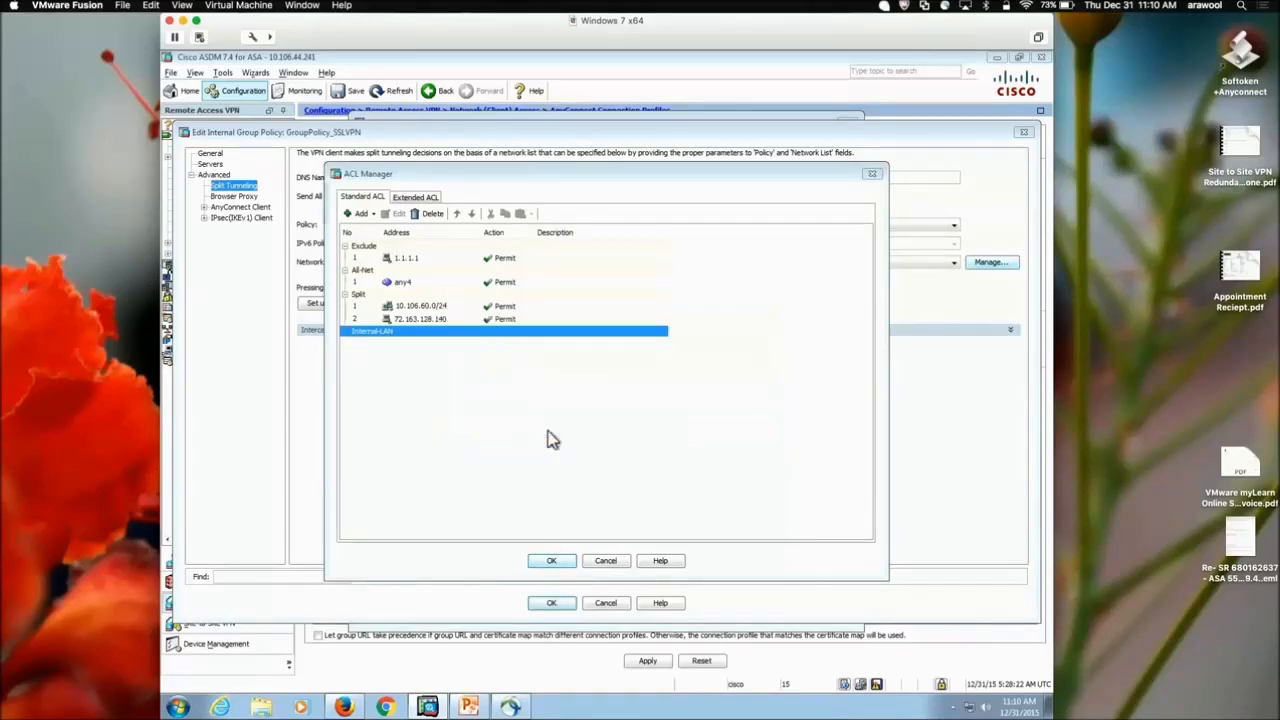
pyautogui.click(553, 562)
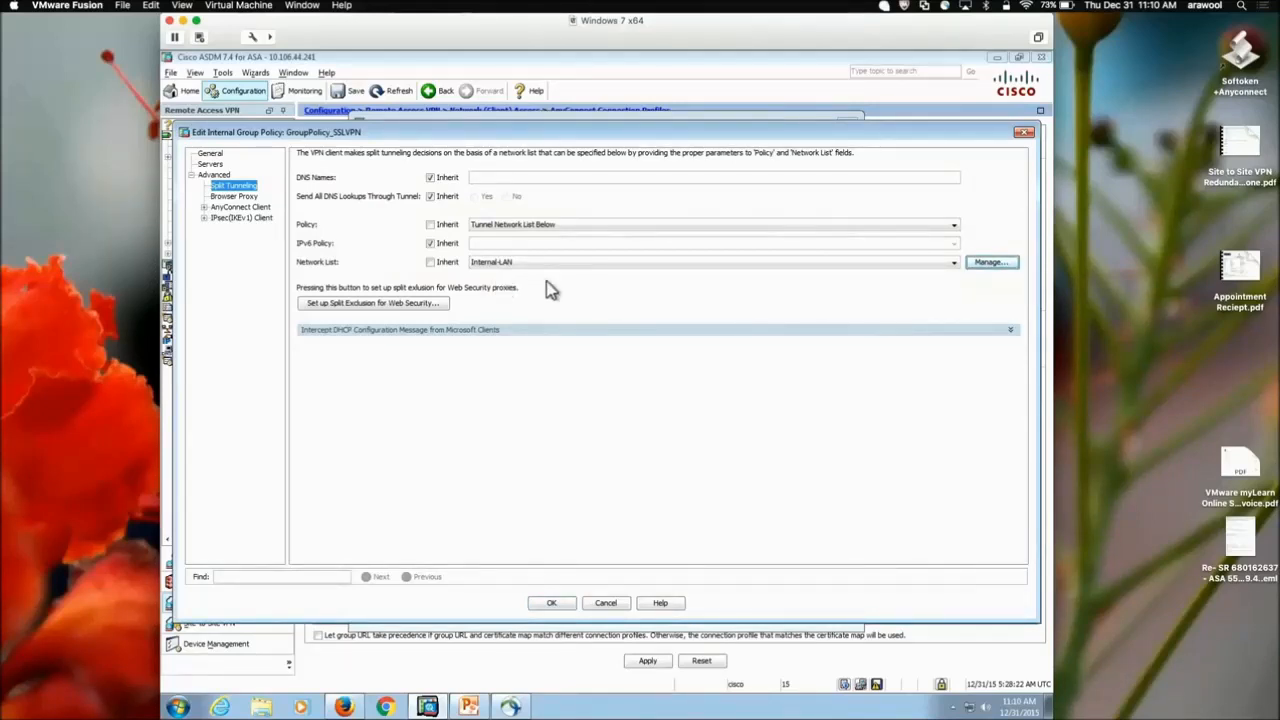
# Save the group policy and SSLVPN profile edits, send the commands to the ASA, and dismiss the error report
pyautogui.click(556, 605)
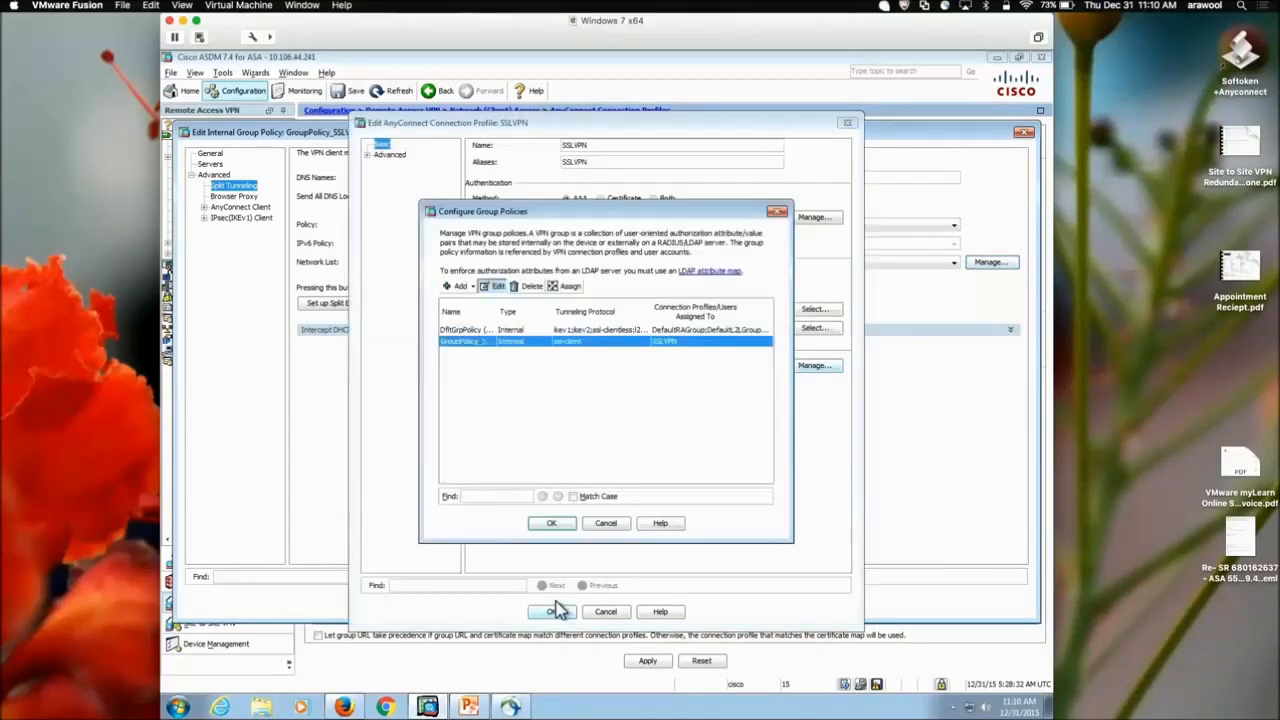
pyautogui.click(559, 522)
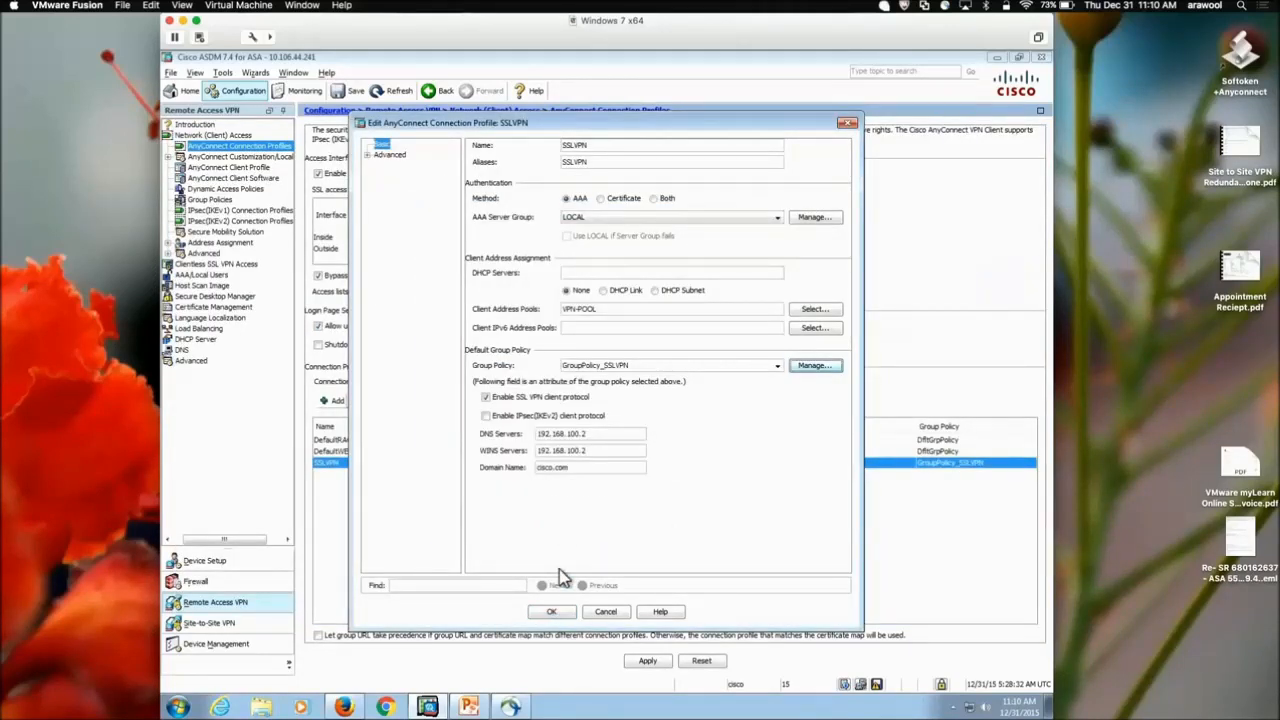
pyautogui.click(551, 611)
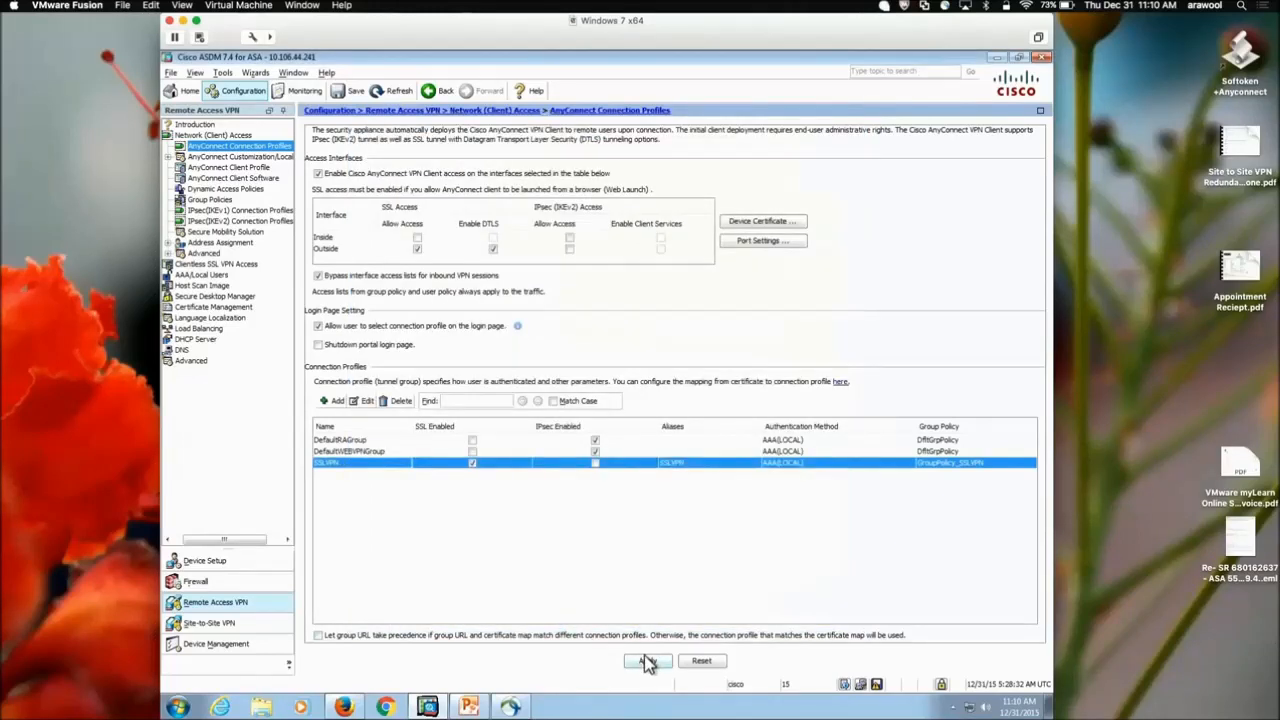
pyautogui.click(647, 662)
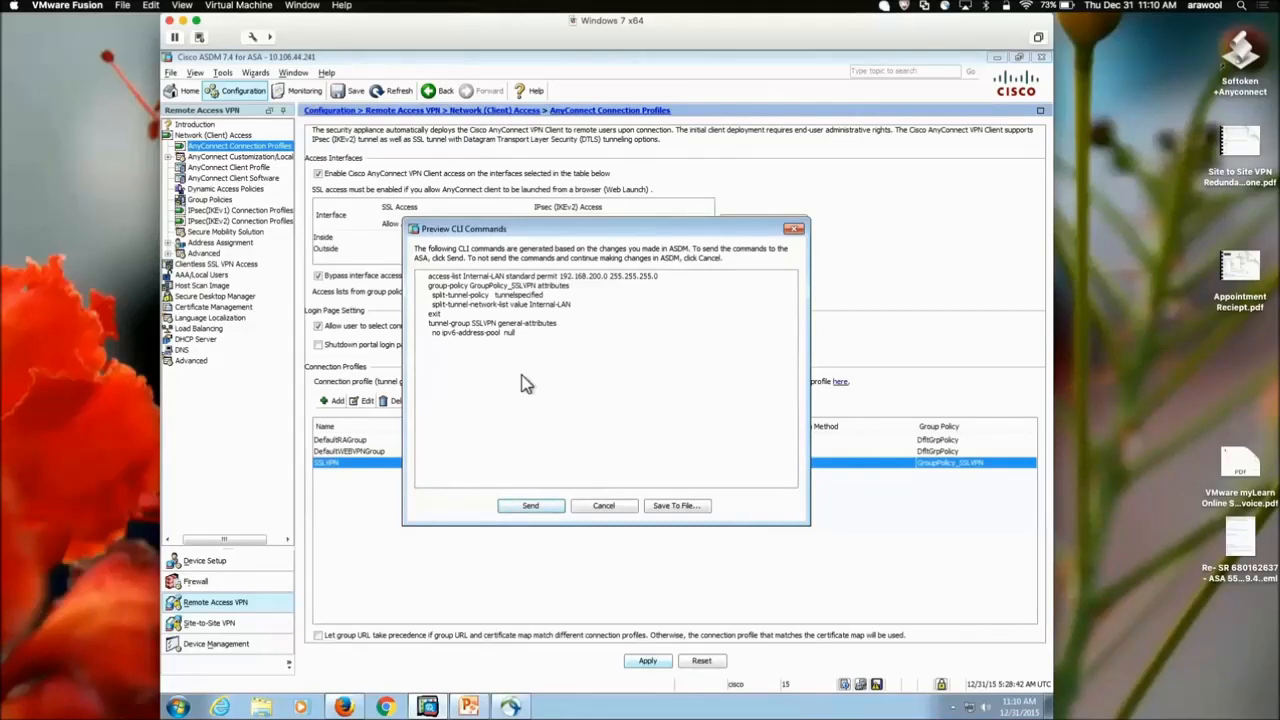
pyautogui.click(527, 507)
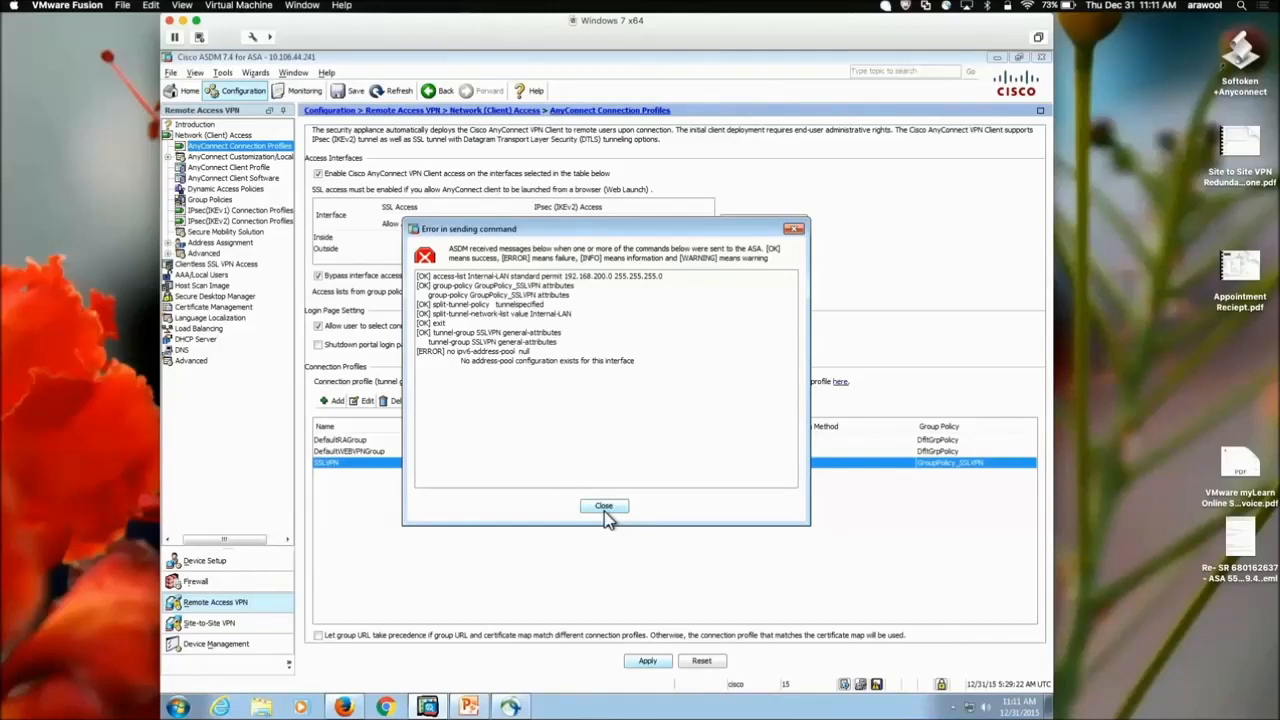
pyautogui.click(603, 508)
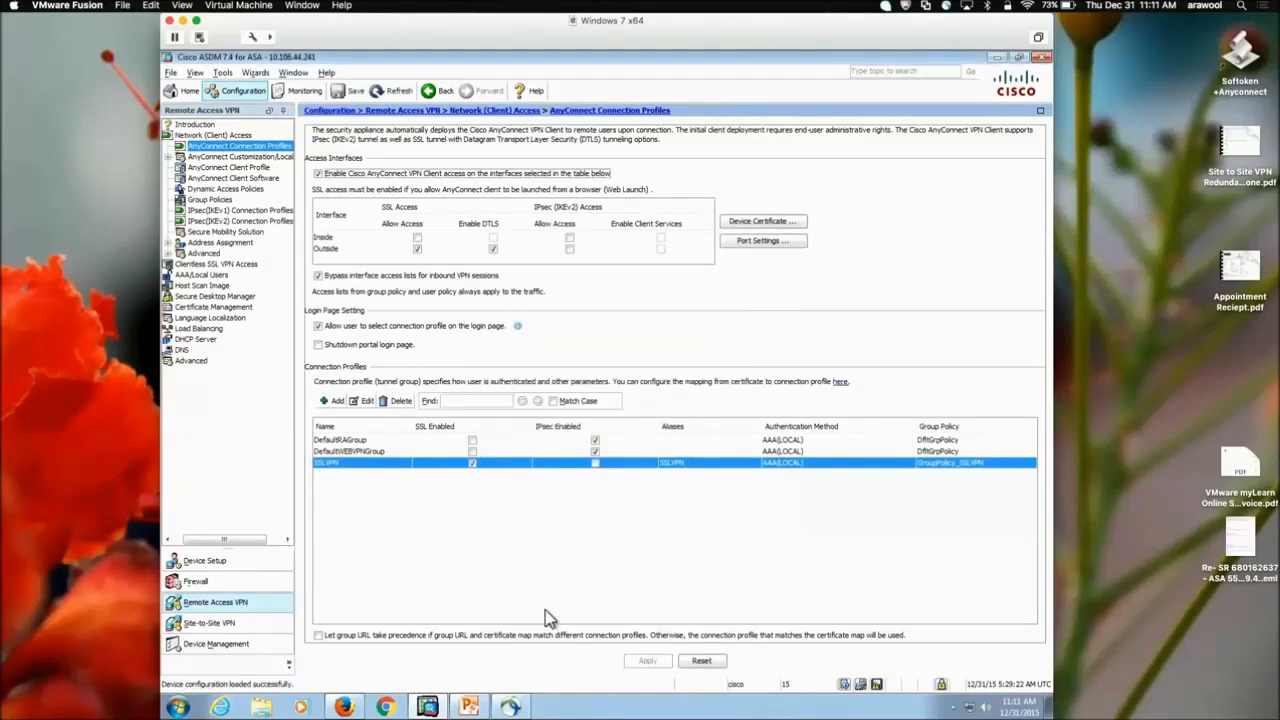
# Reconnect AnyConnect to 10.106.44.241, accepting the untrusted certificate and entering the account password
pyautogui.click(518, 706)
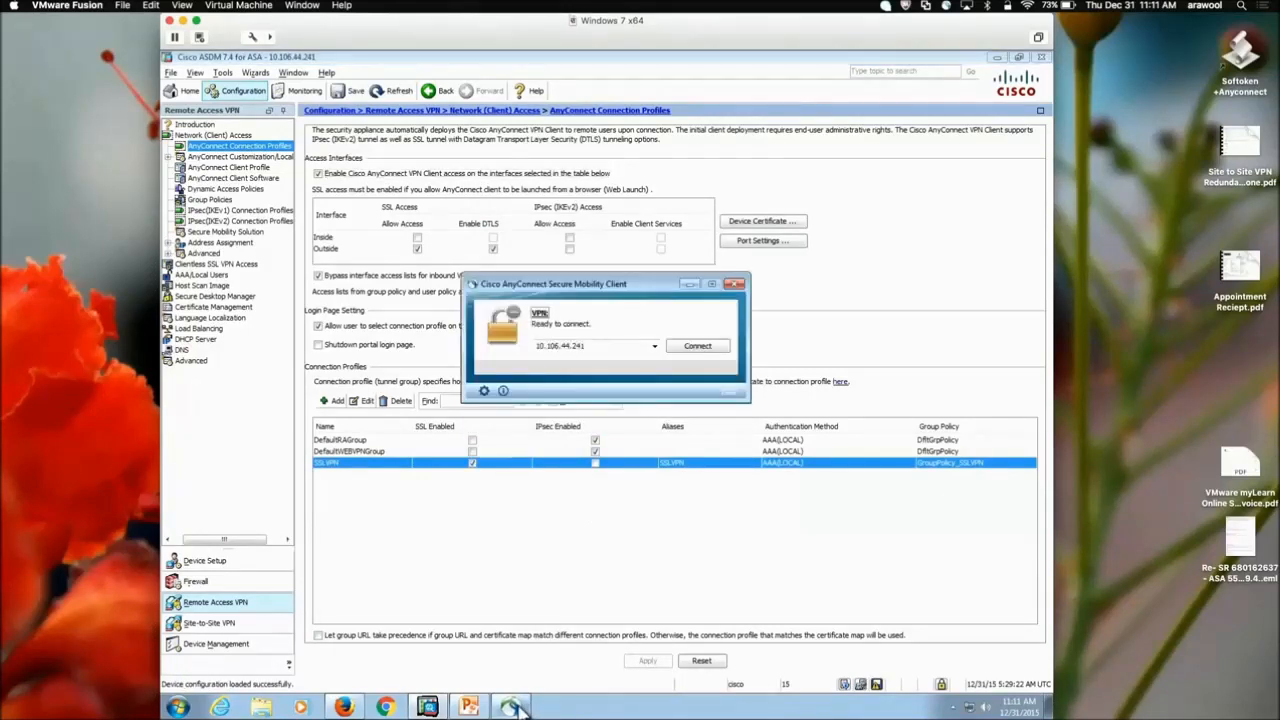
pyautogui.click(696, 350)
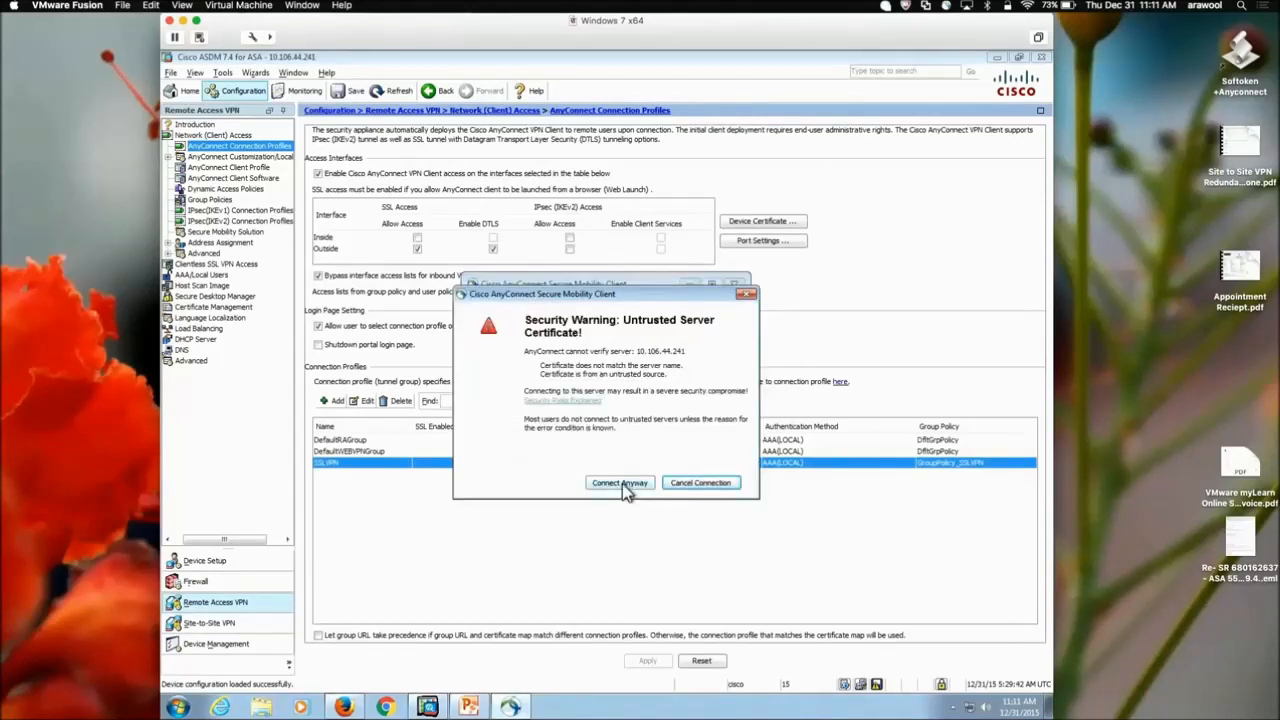
pyautogui.click(622, 483)
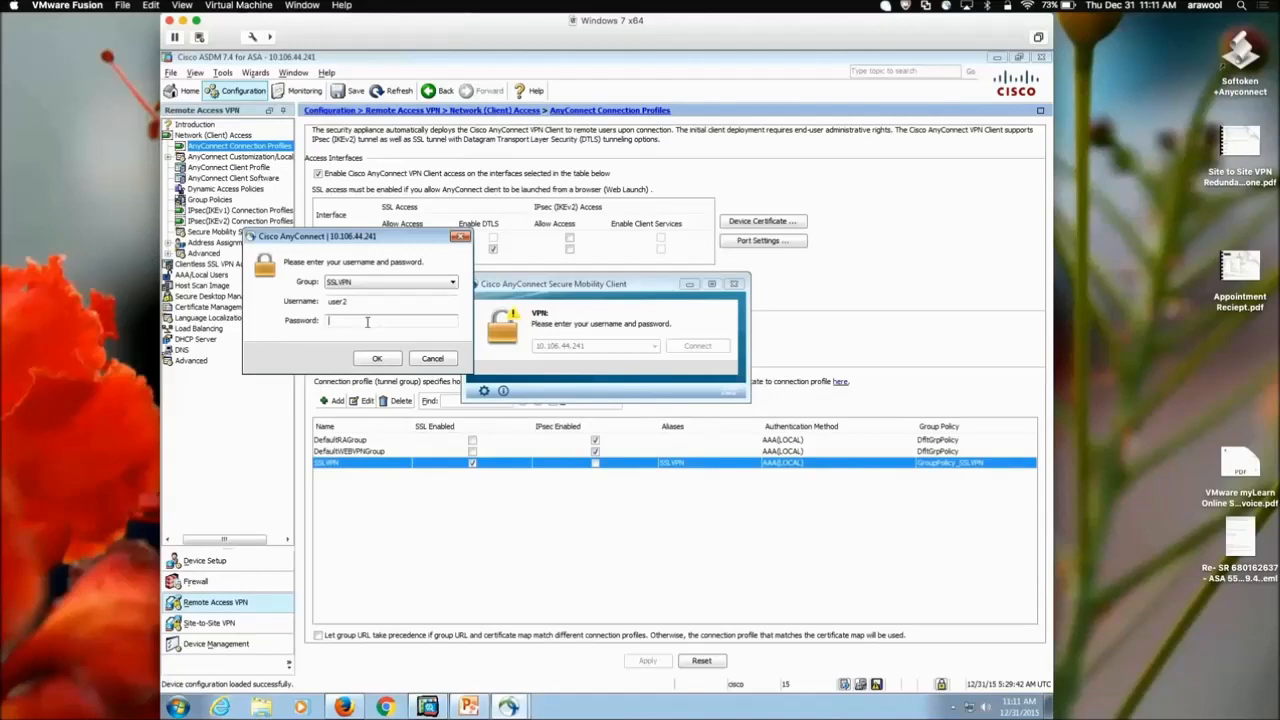
pyautogui.write('cisco')
pyautogui.click(376, 359)
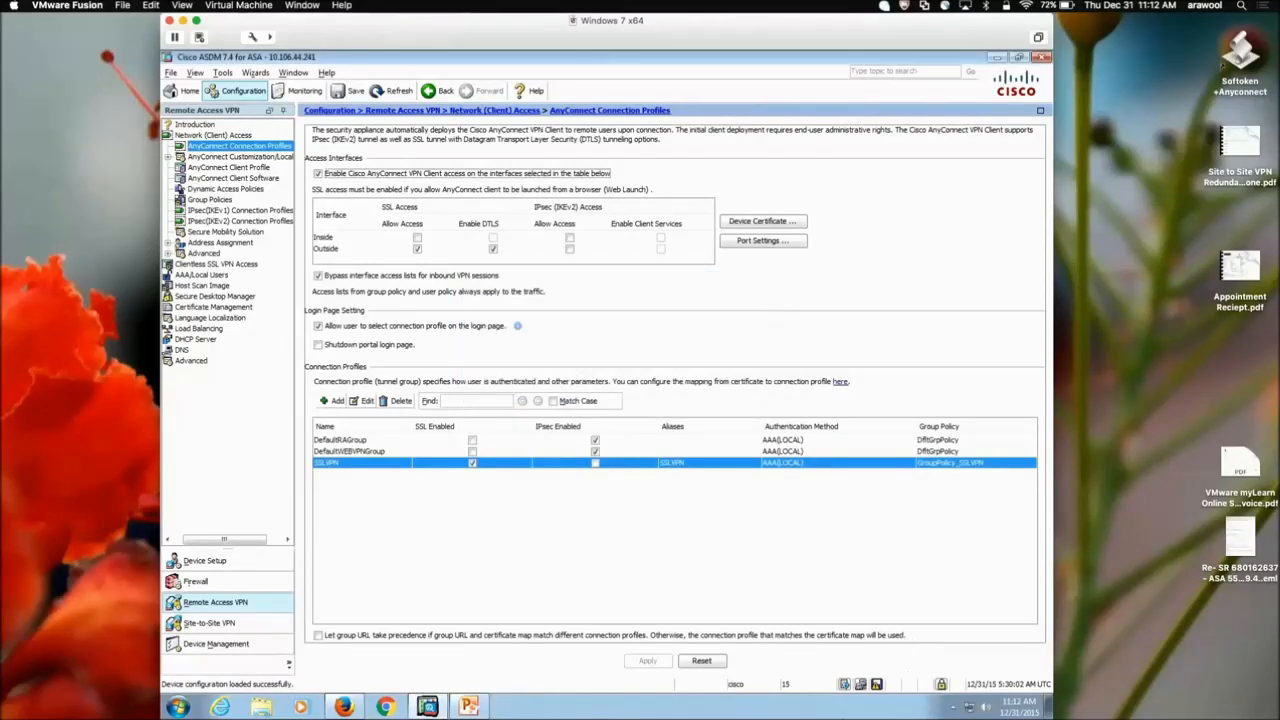
# Show the AnyConnect route details, now securing only 192.168.200.0/24
pyautogui.click(952, 707)
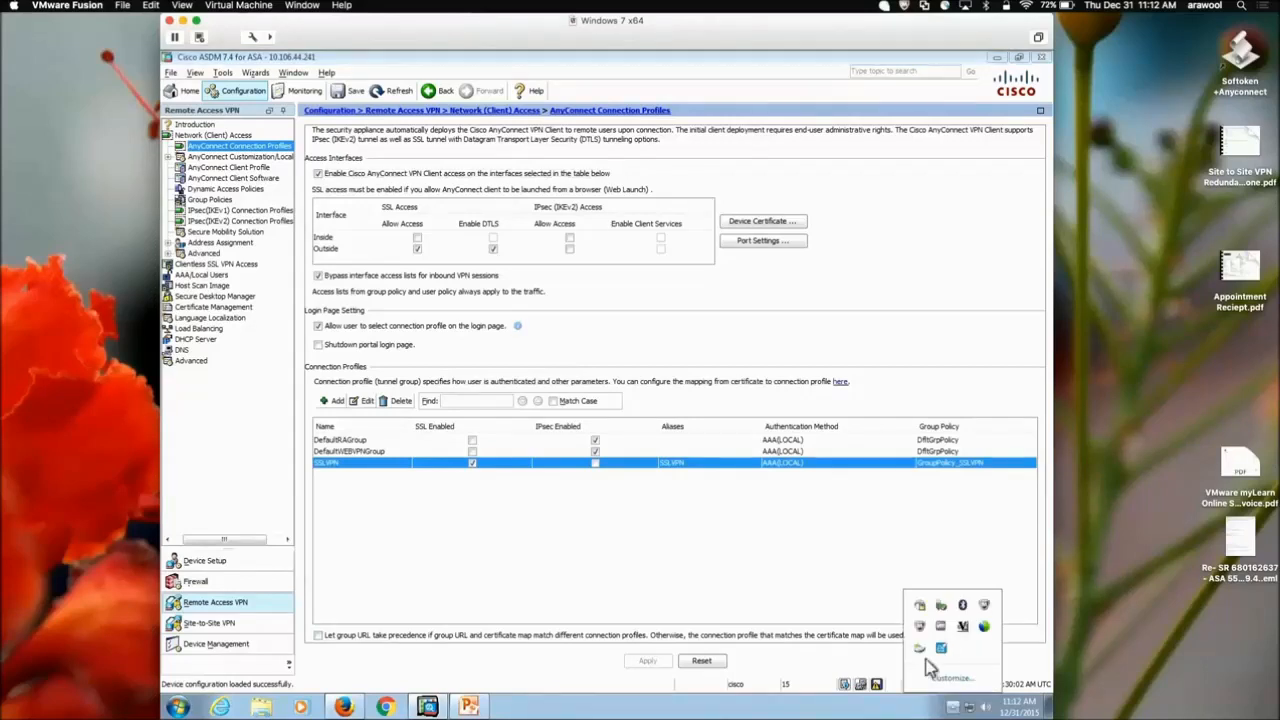
pyautogui.click(922, 607)
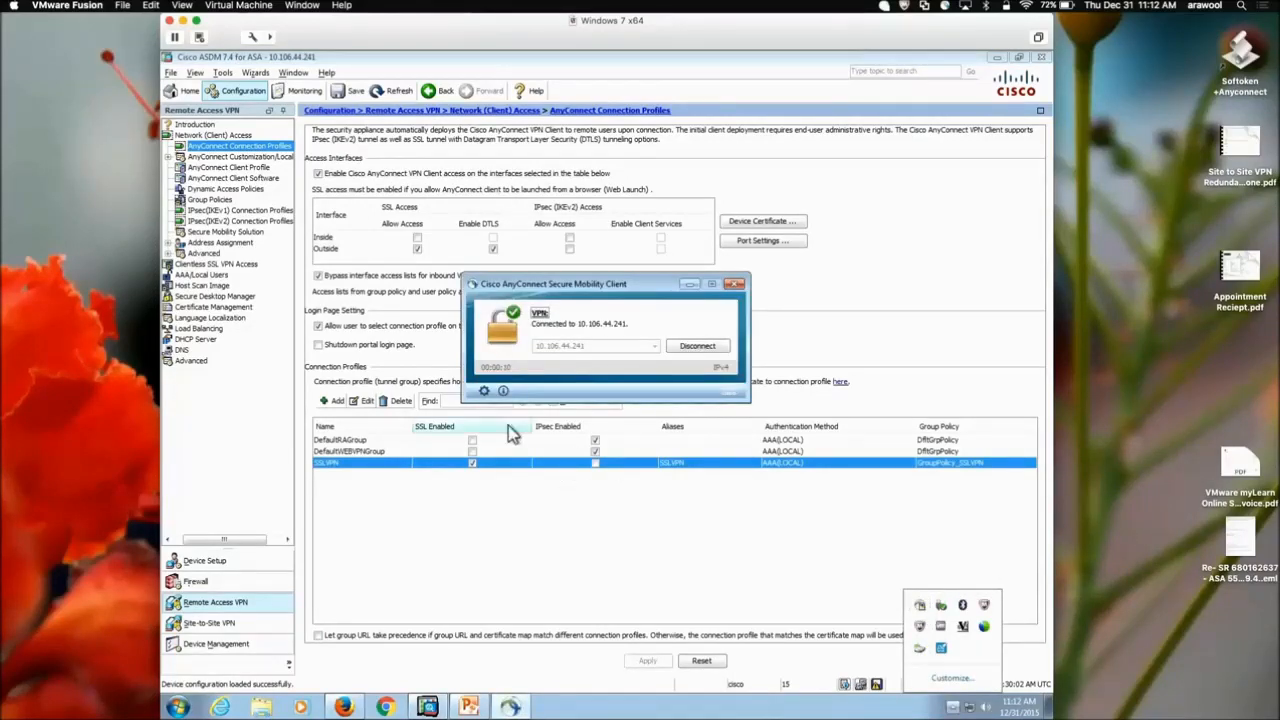
pyautogui.click(484, 390)
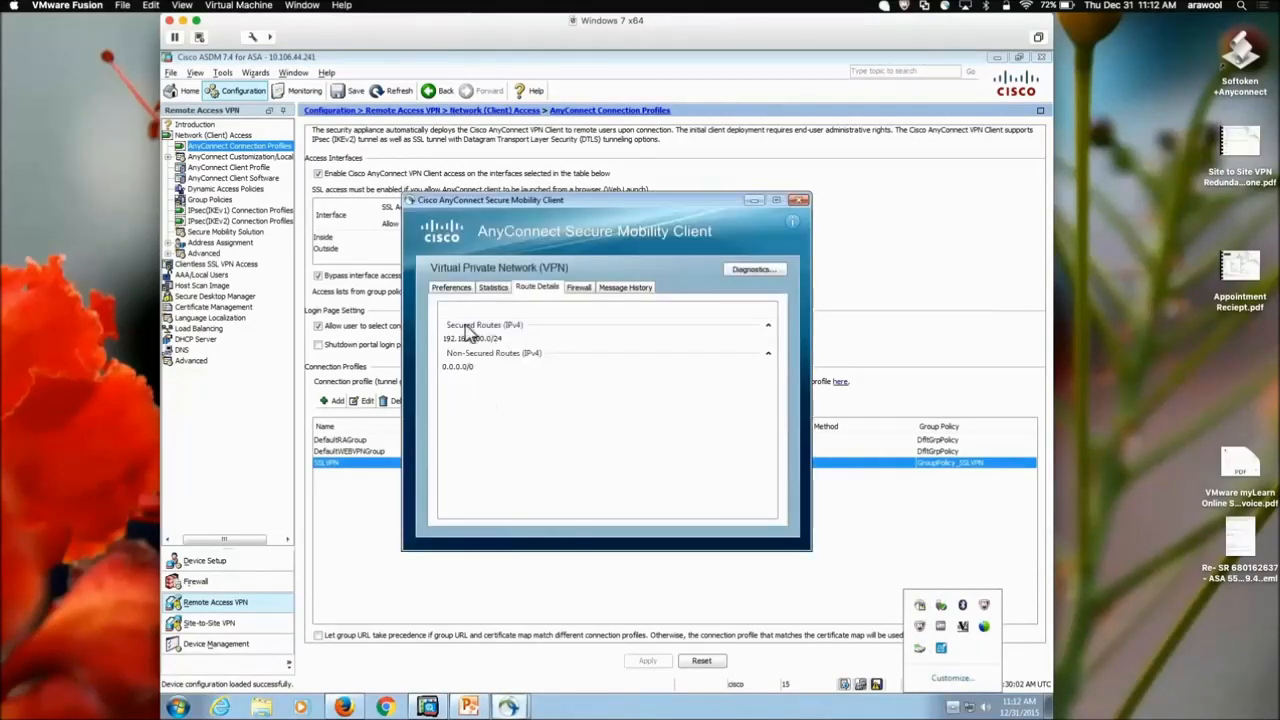